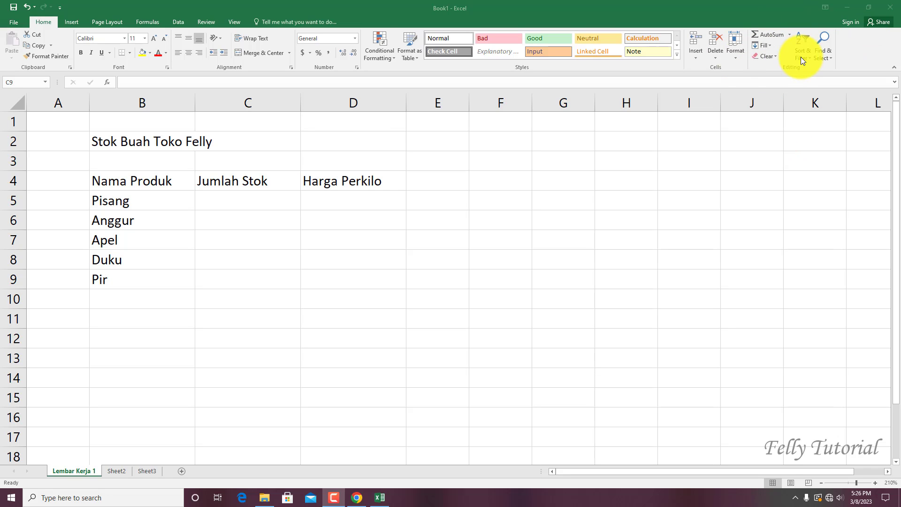
Save the workbook to the DATA (D:) drive under the name BELAJAR EXCEL DARI AWAL
left_click(240, 205)
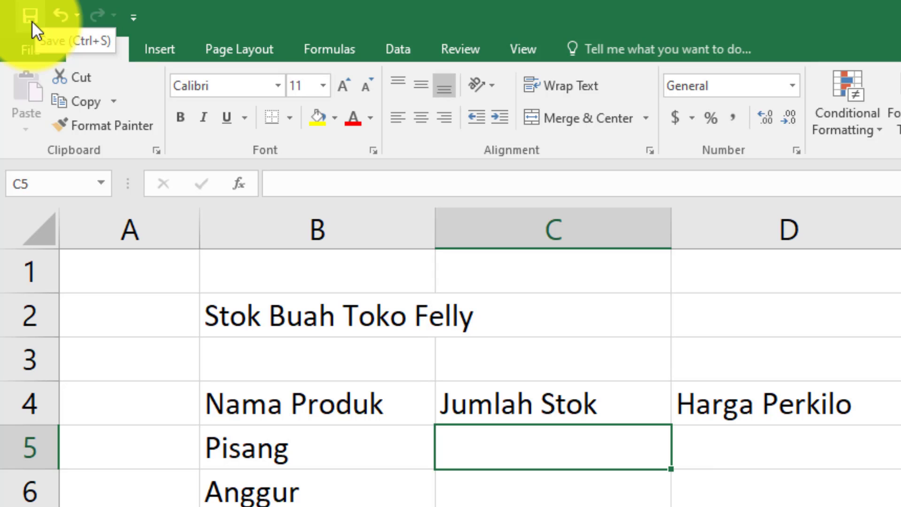
left_click(32, 21)
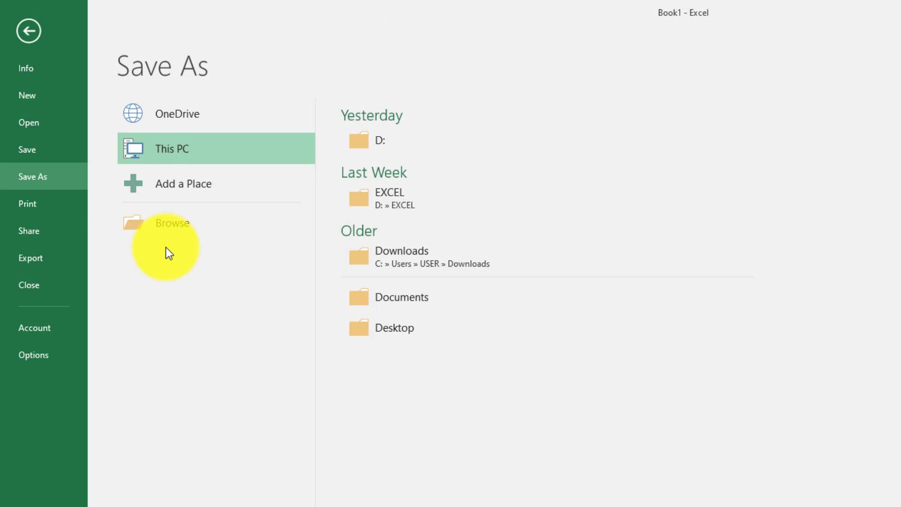
left_click(387, 198)
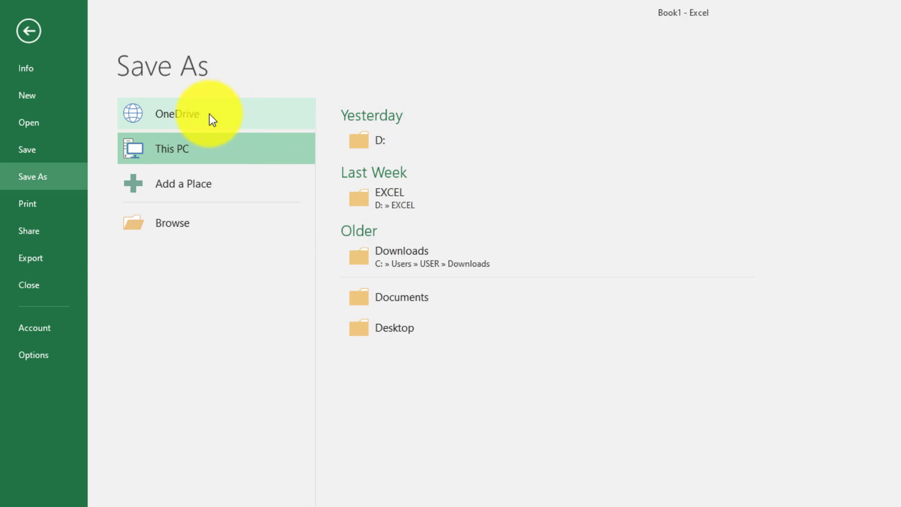
left_click(164, 225)
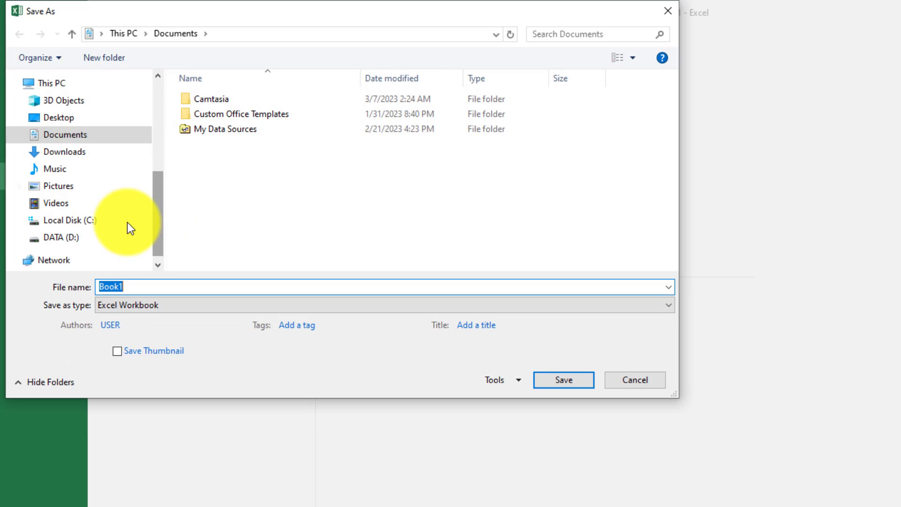
left_click(98, 238)
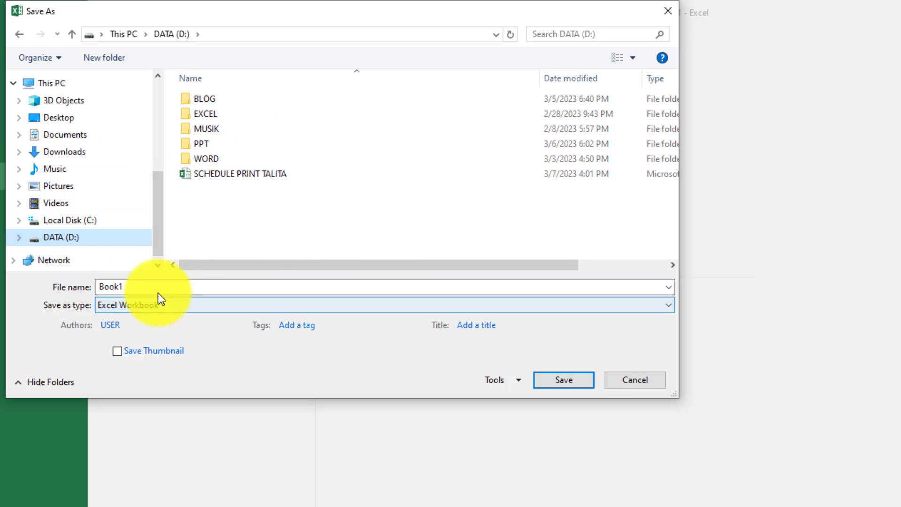
left_click(142, 289)
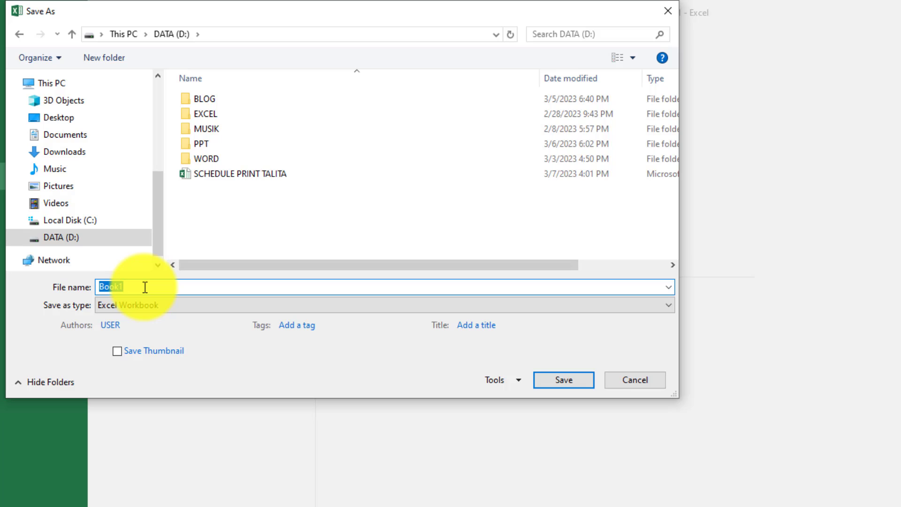
type("B")
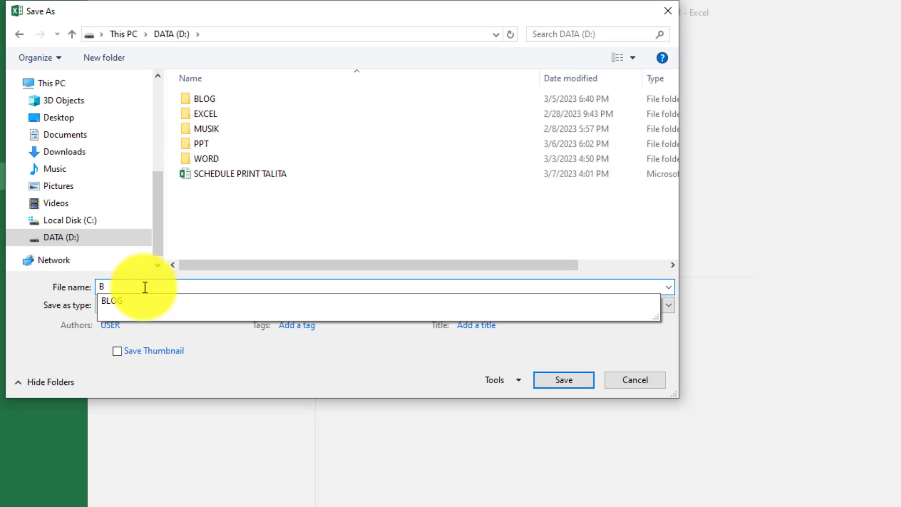
type("ELAJAR EXCEL")
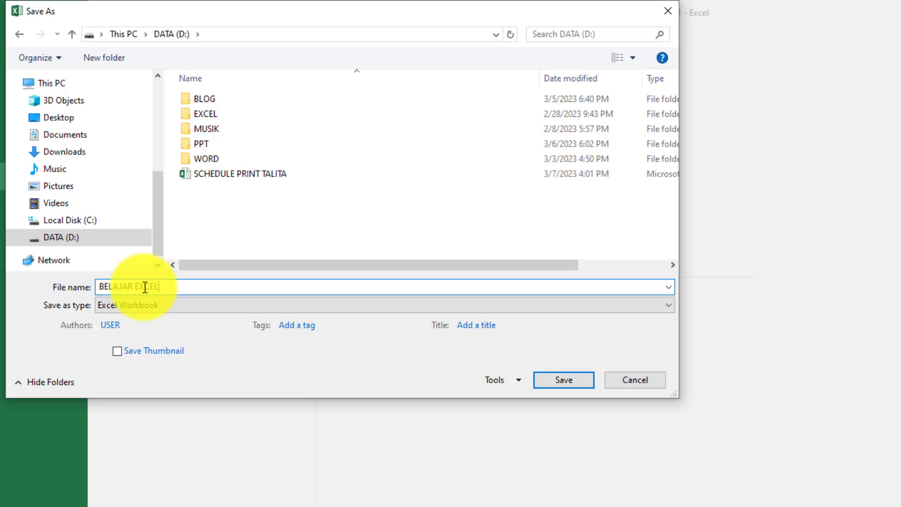
type(" DARI AWAL")
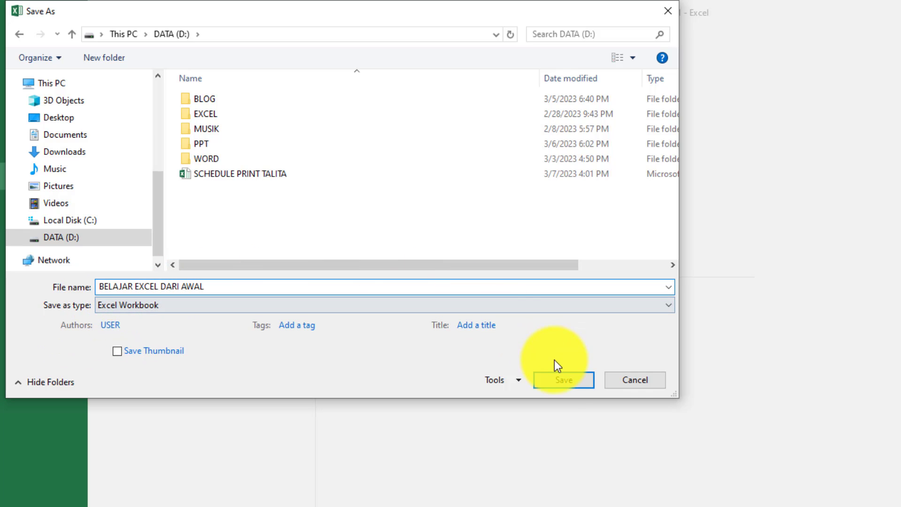
left_click(561, 382)
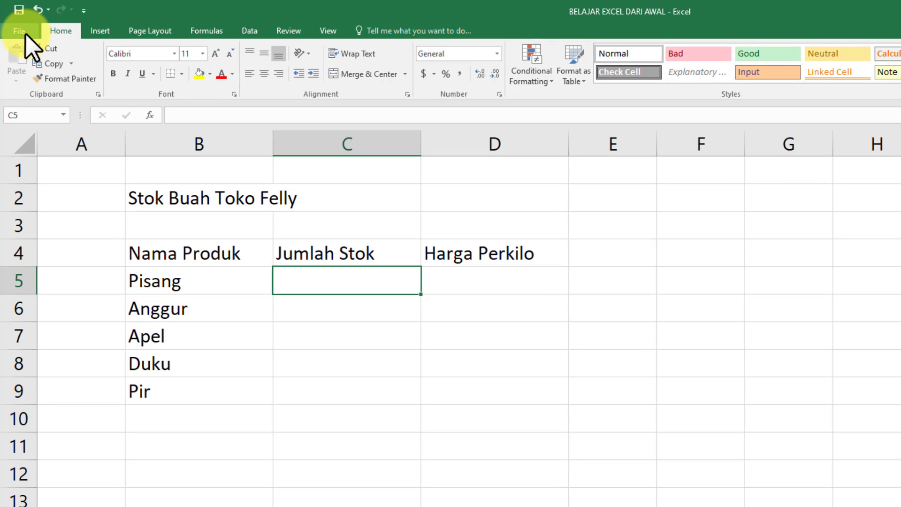
left_click(25, 32)
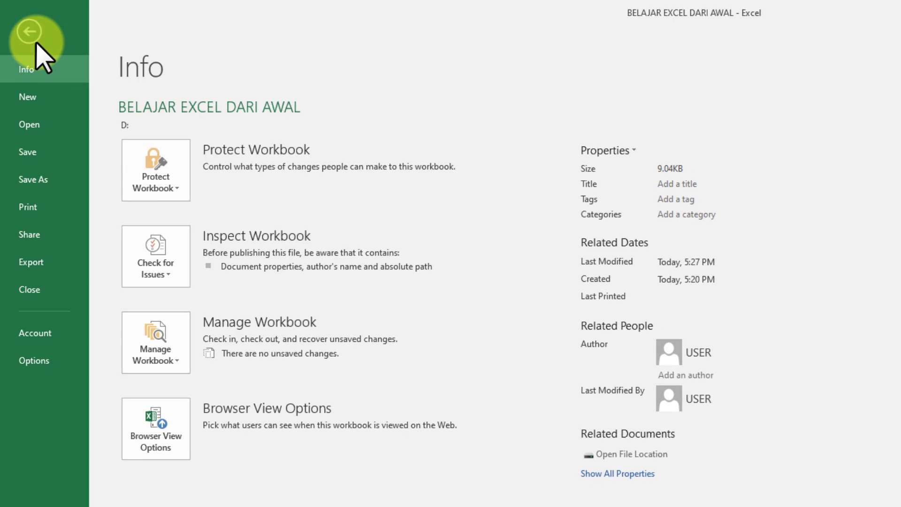
left_click(27, 30)
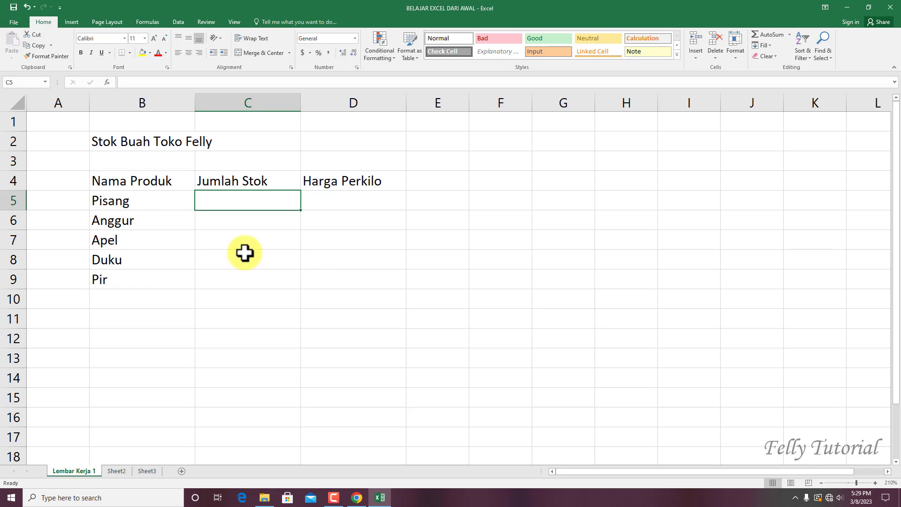
left_click(116, 200)
left_click_drag(103, 147, 379, 318)
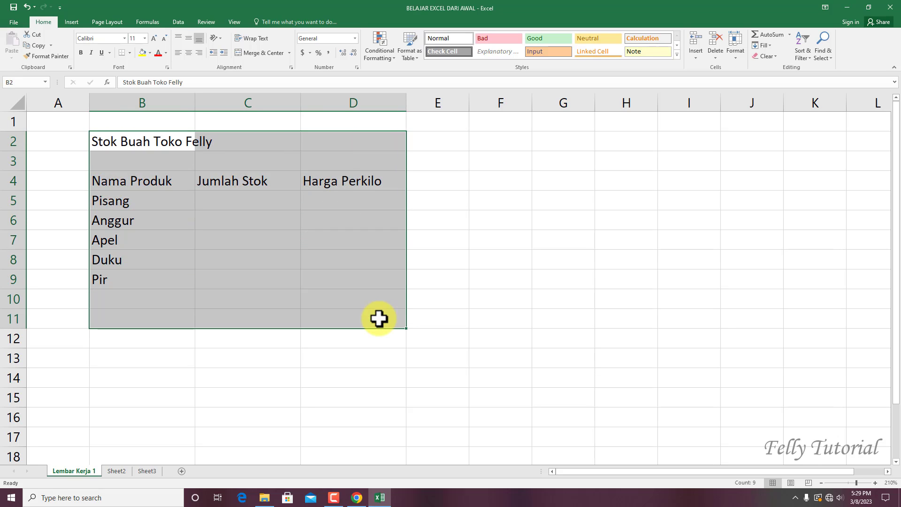
left_click(435, 255)
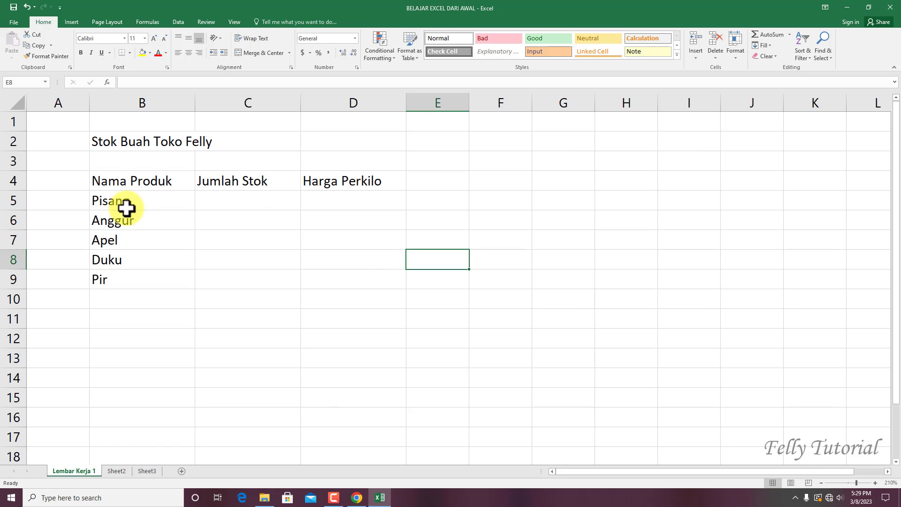
left_click(140, 177)
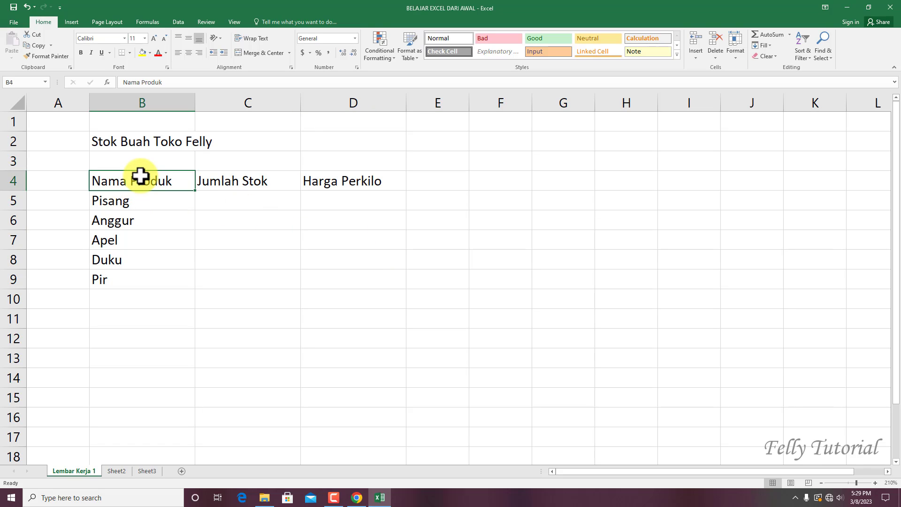
left_click(155, 201)
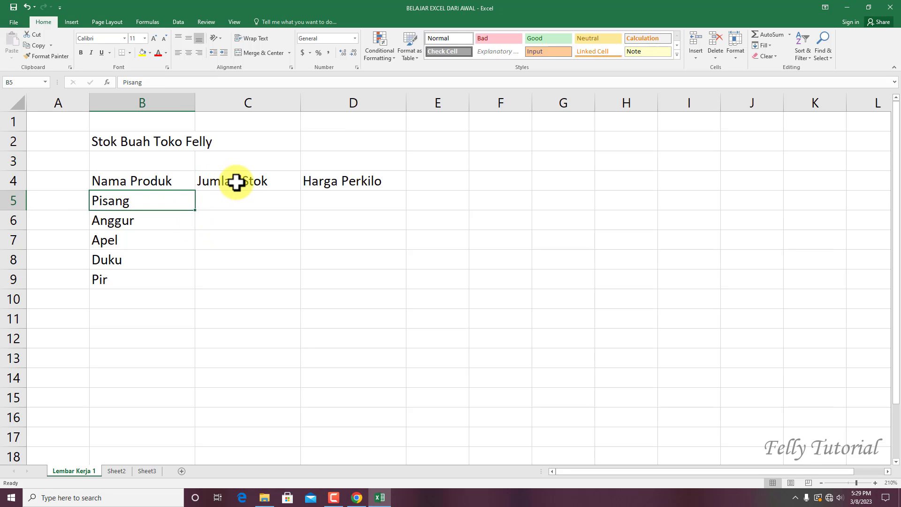
left_click(236, 182)
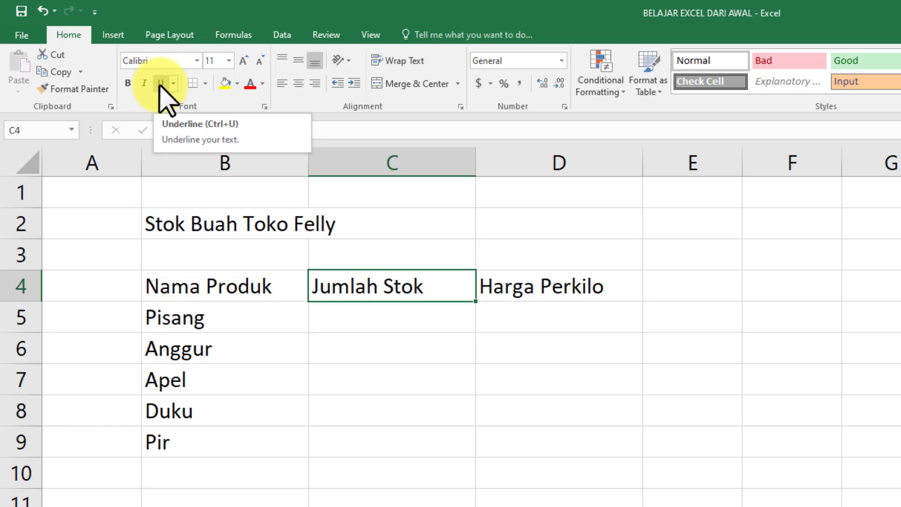
left_click(226, 306)
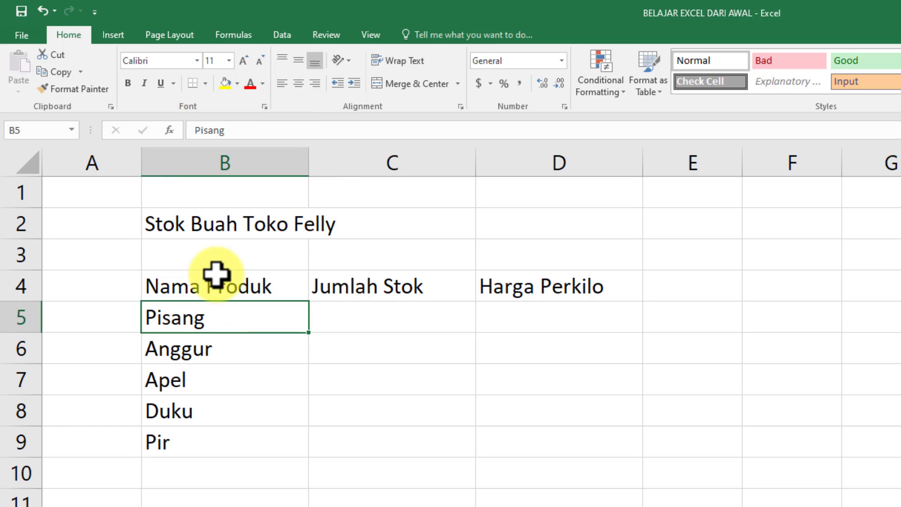
Make the title text "Stok Buah Toko Felly" in cell B2 bold
left_click(177, 228)
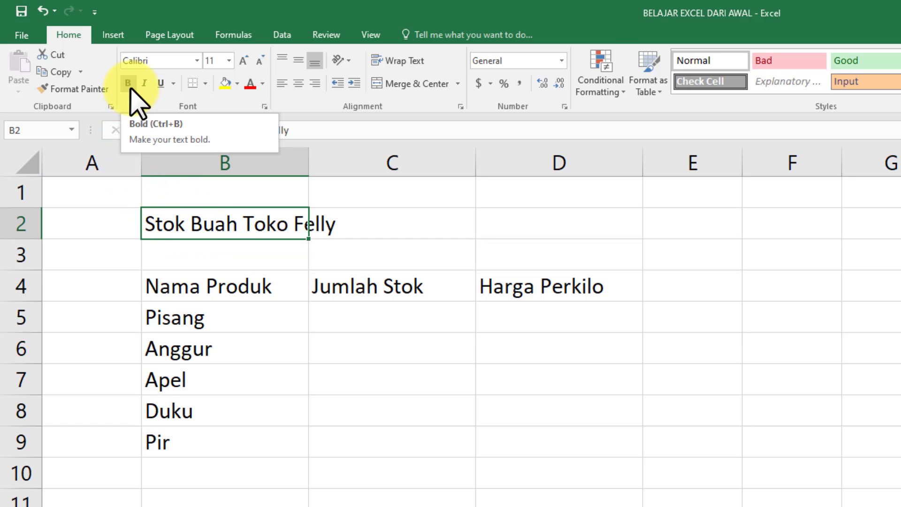
left_click(203, 258)
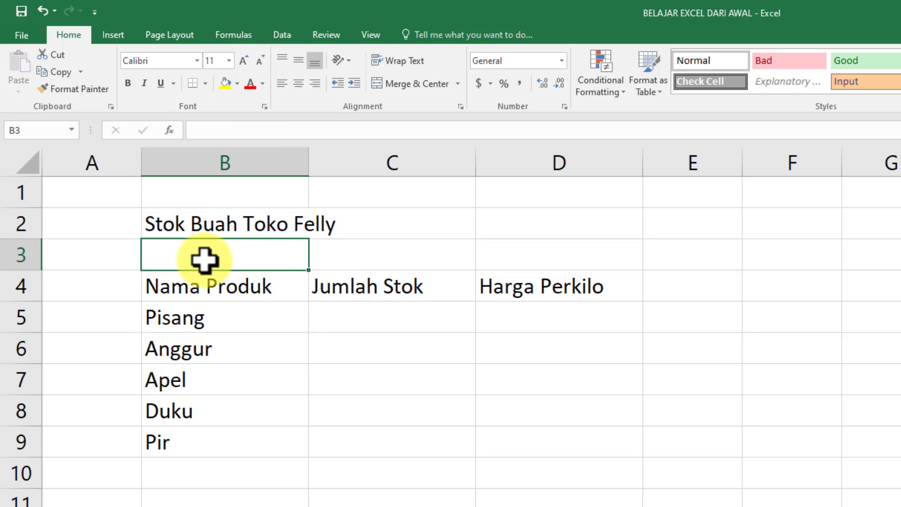
left_click(187, 222)
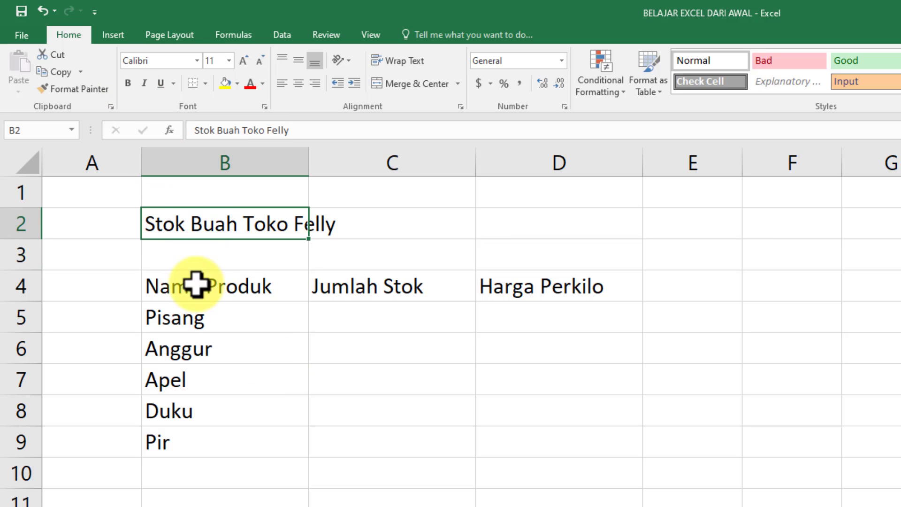
left_click(127, 83)
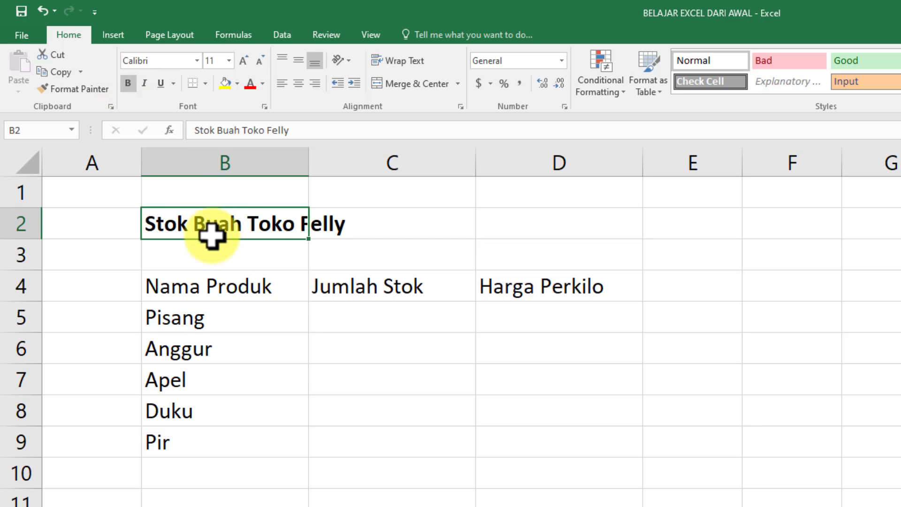
left_click(351, 232)
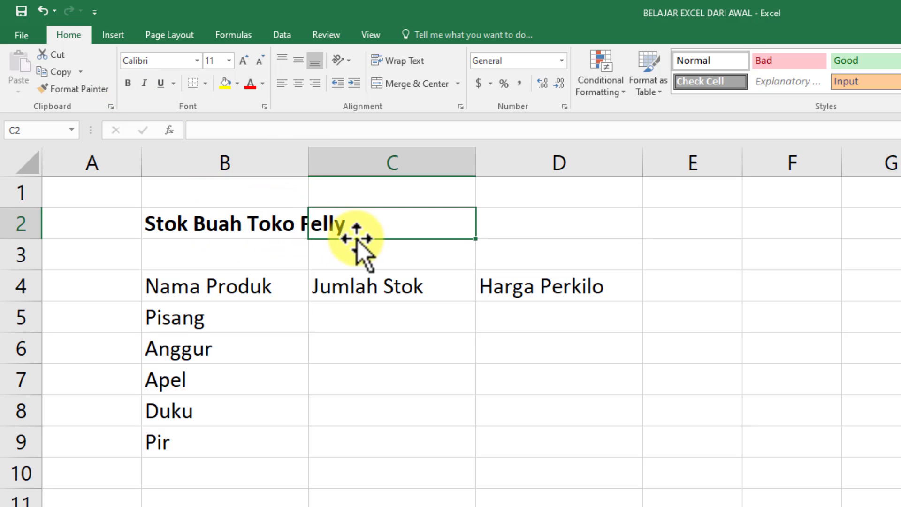
left_click(252, 261)
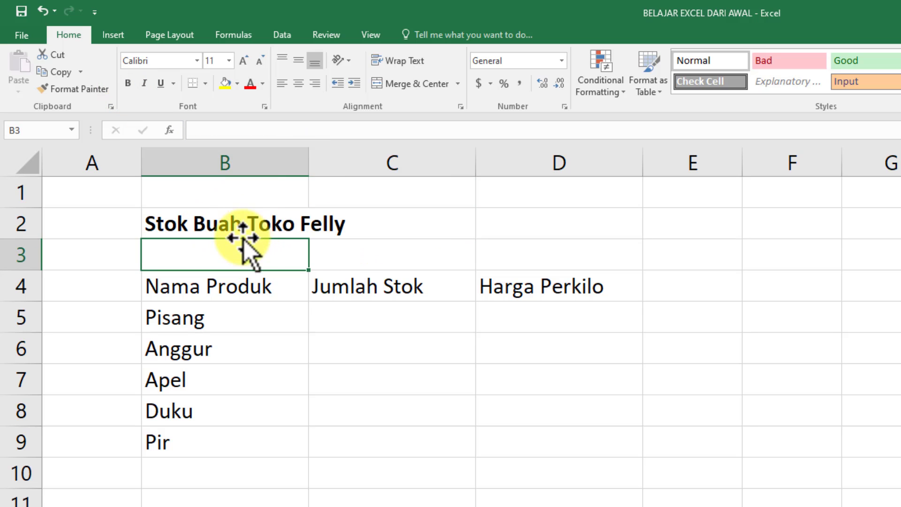
Apply italic and a single underline to the title in cell B2
left_click(177, 224)
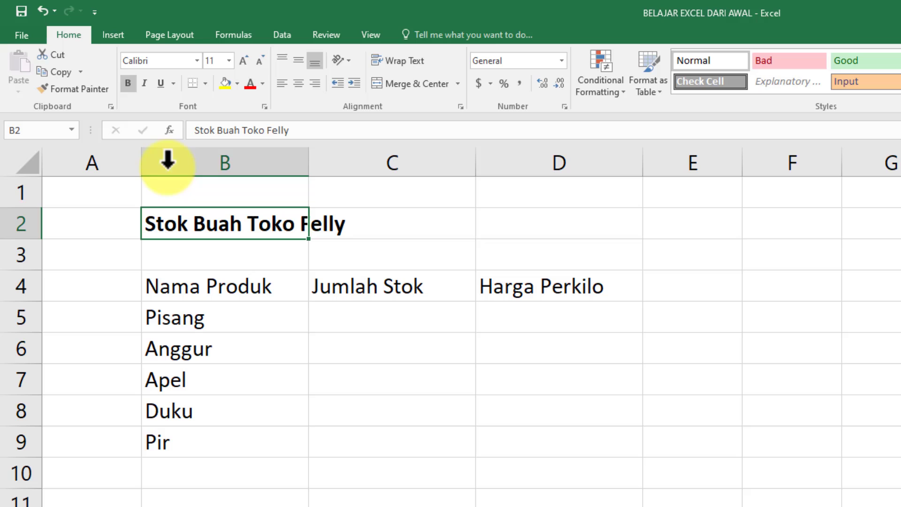
left_click(144, 84)
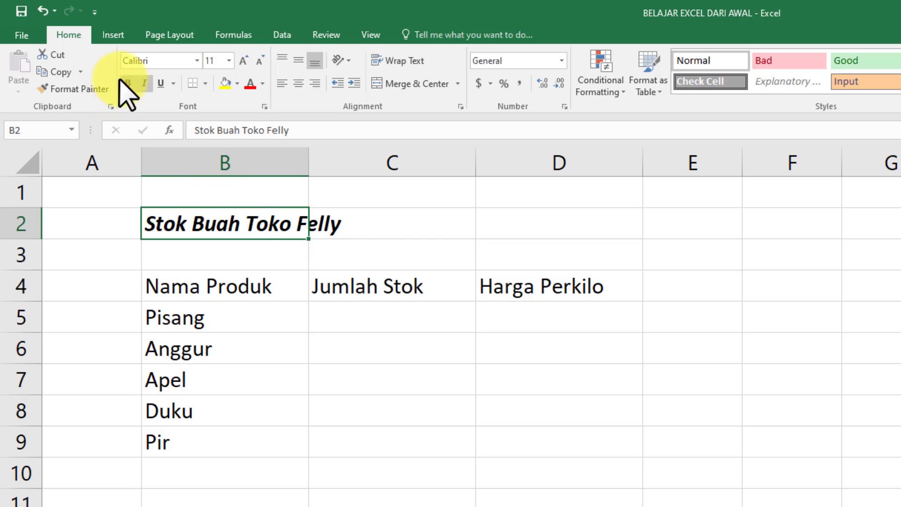
left_click(161, 84)
left_click(226, 250)
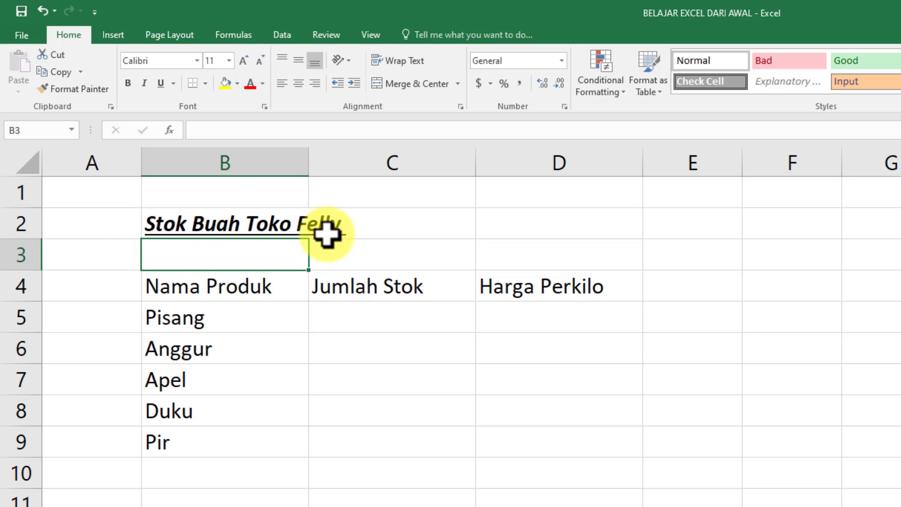
left_click(174, 84)
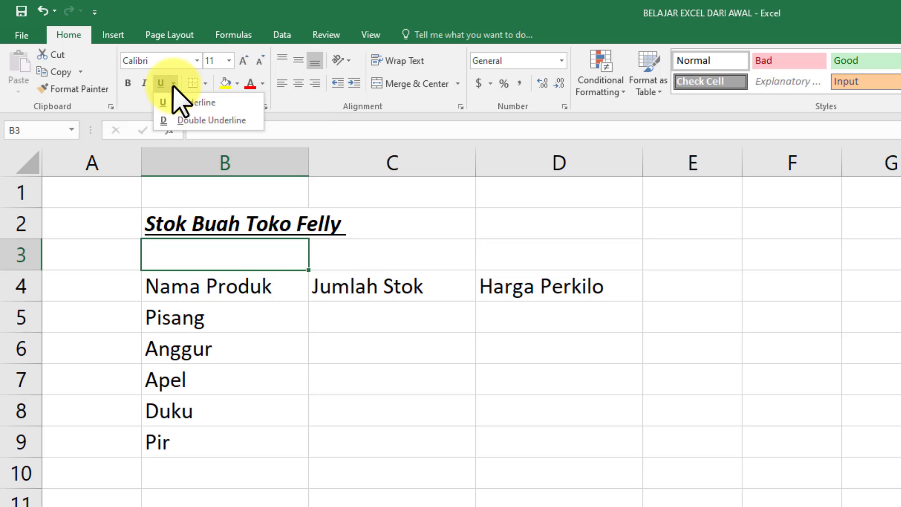
left_click(207, 126)
left_click(361, 243)
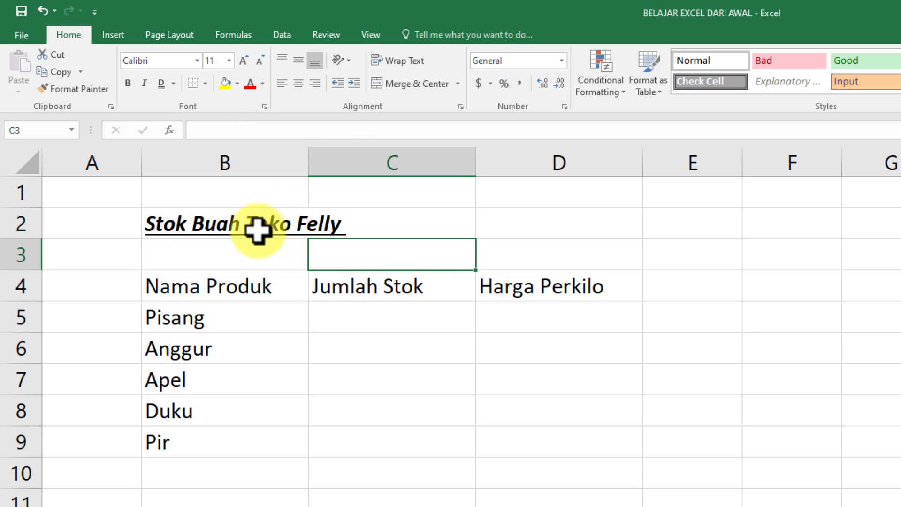
Change the underline of the title in cell B2 to a double underline
left_click(255, 230)
left_click(174, 85)
left_click(202, 126)
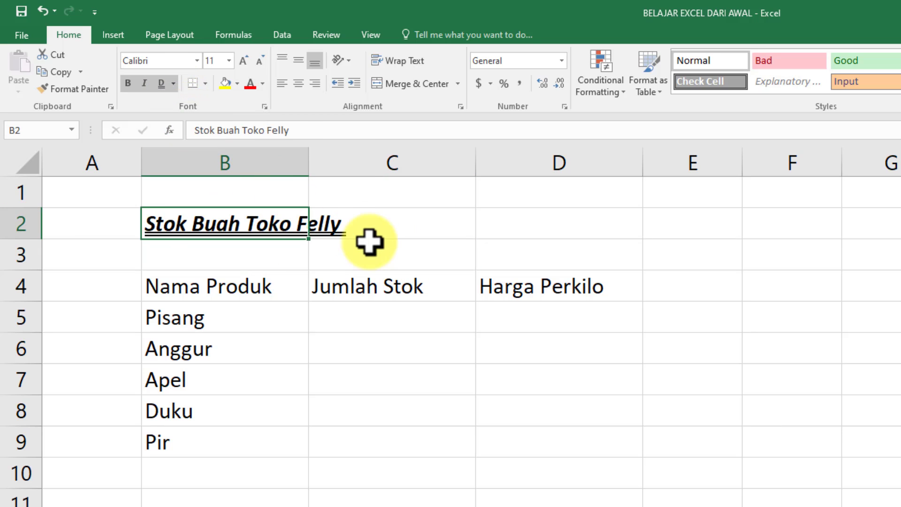
left_click(368, 244)
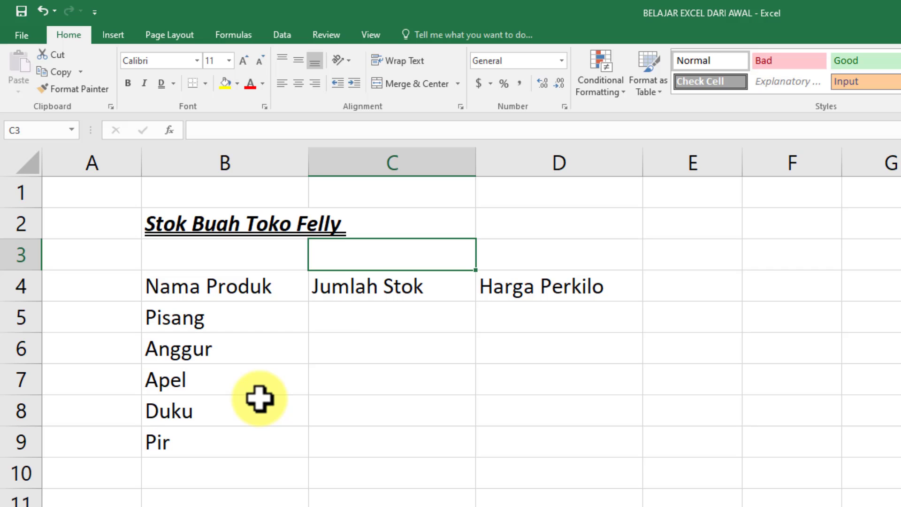
left_click(236, 369)
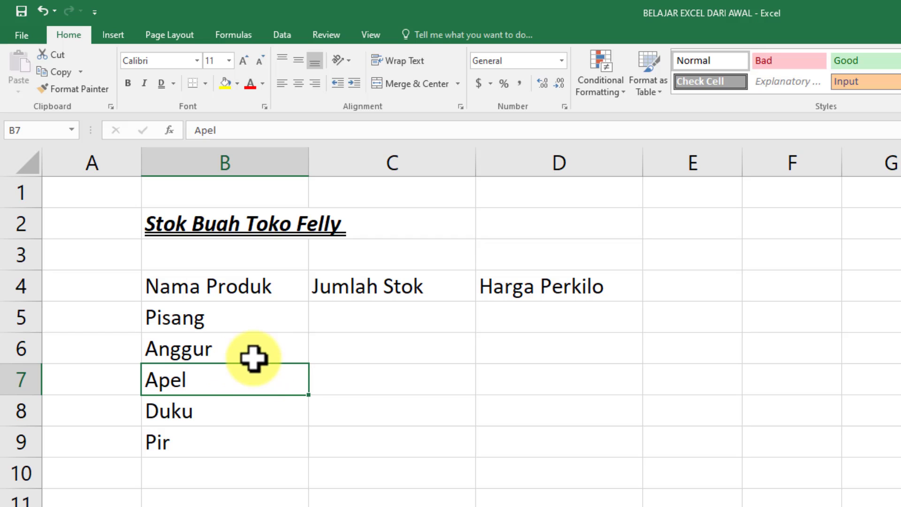
left_click(187, 287)
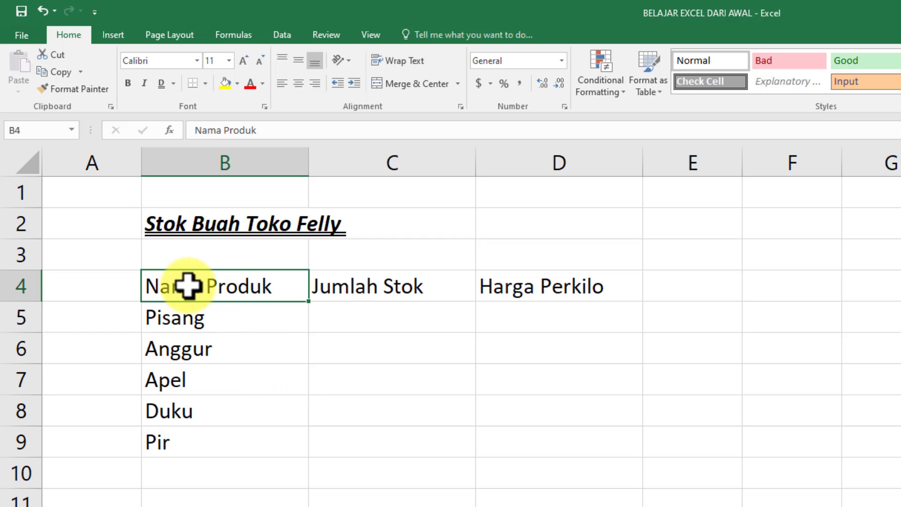
left_click(267, 350)
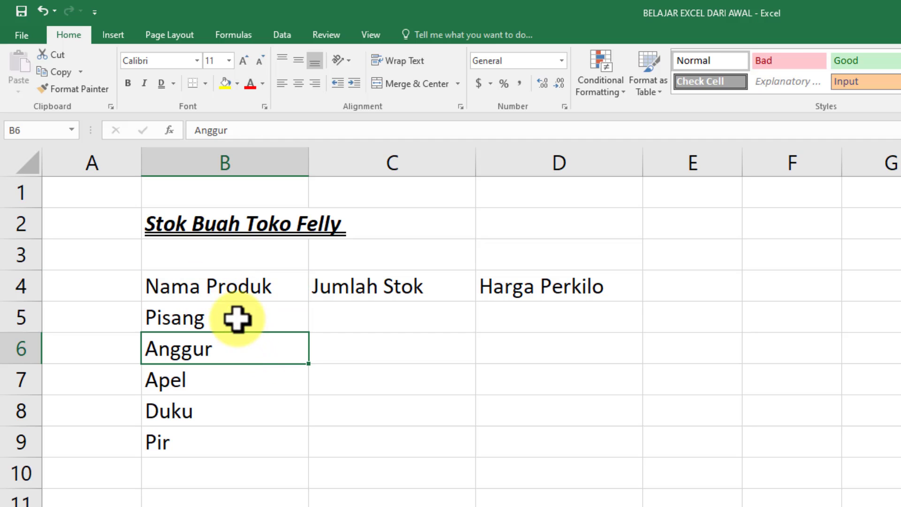
left_click(223, 286)
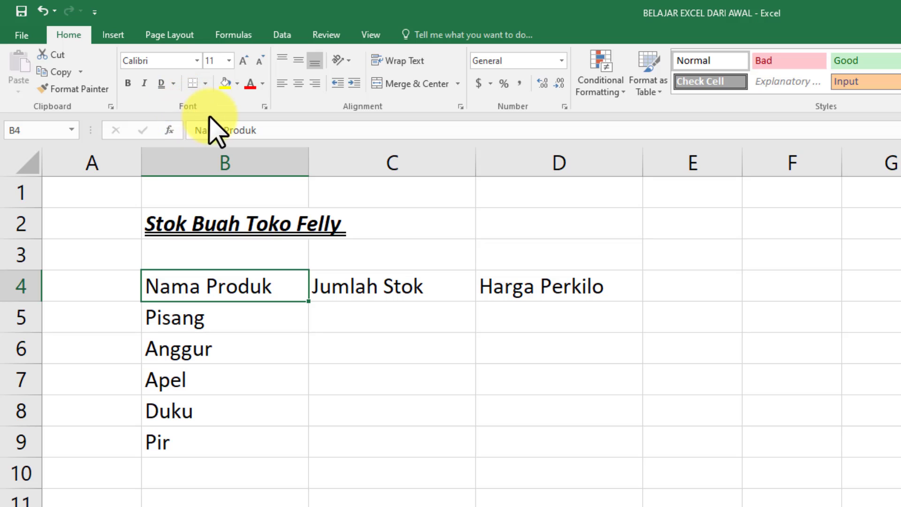
left_click(237, 85)
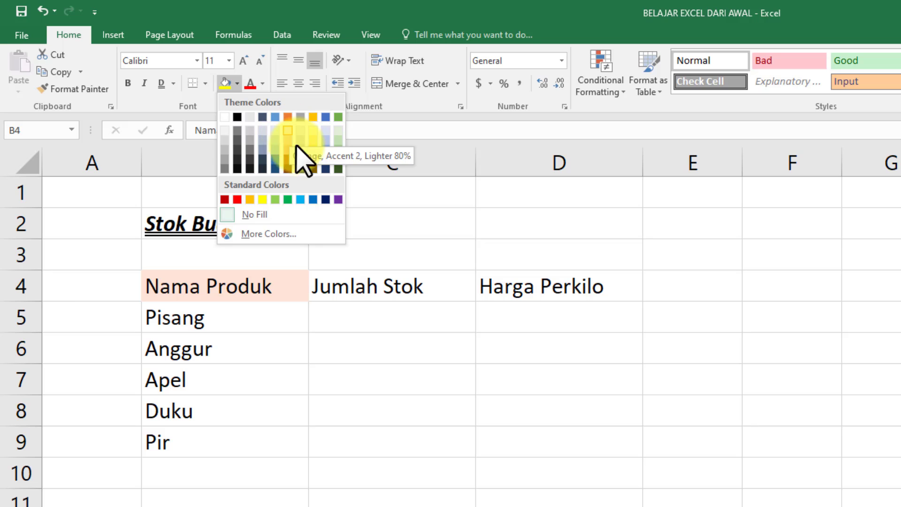
left_click(268, 234)
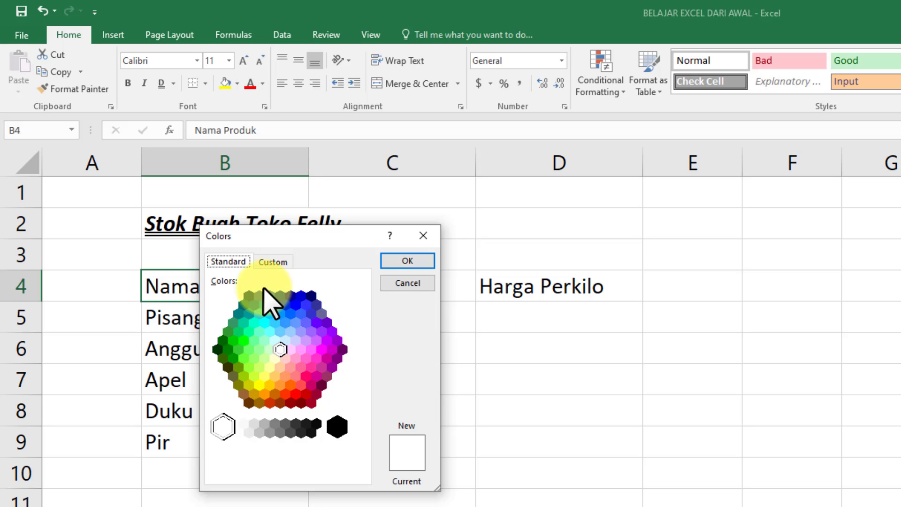
left_click(272, 262)
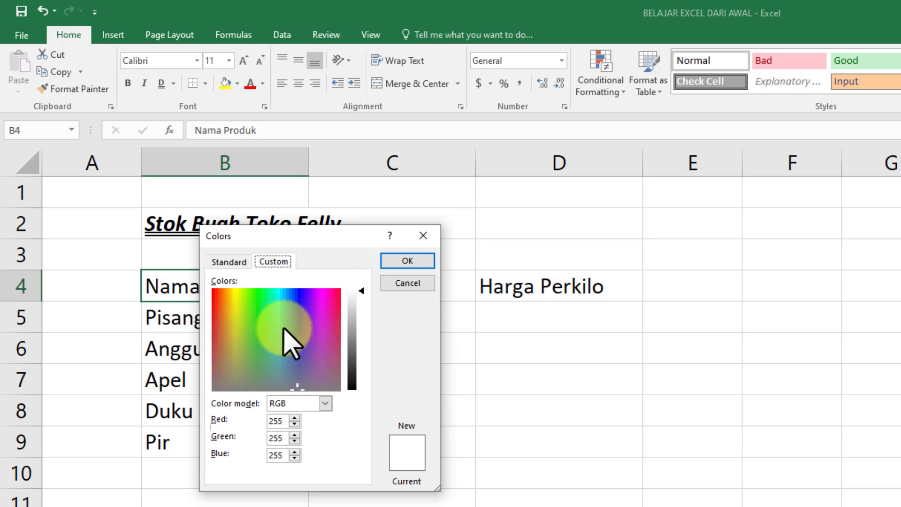
mouse_move(284, 330)
left_mouse_down()
mouse_move(318, 342)
mouse_move(296, 372)
mouse_move(225, 376)
mouse_move(219, 312)
mouse_move(276, 322)
left_mouse_up()
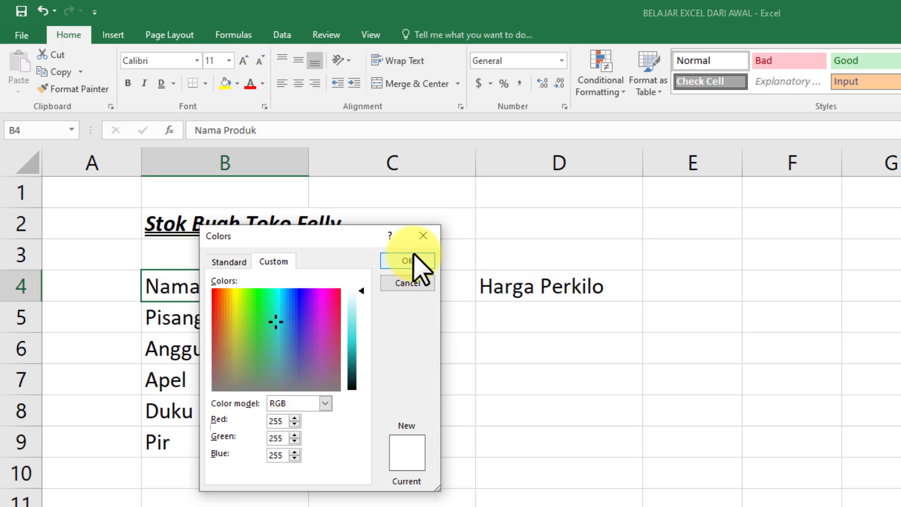
left_click(424, 236)
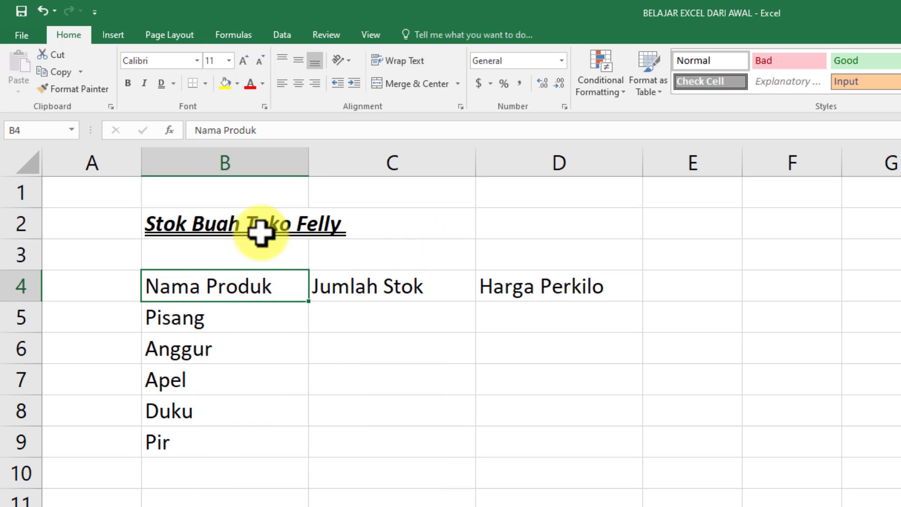
Fill the header cell B4 "Nama Produk" with yellow
left_click(227, 84)
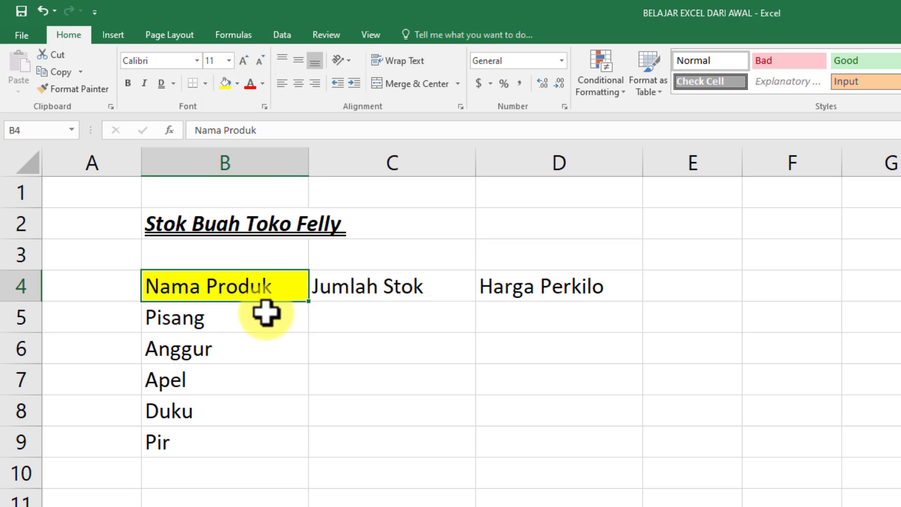
left_click(270, 338)
left_click(342, 291)
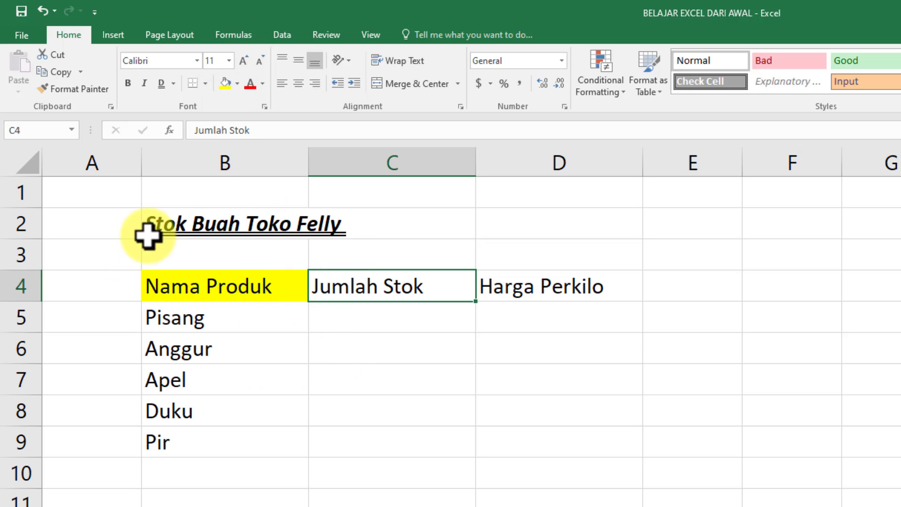
left_click(281, 287)
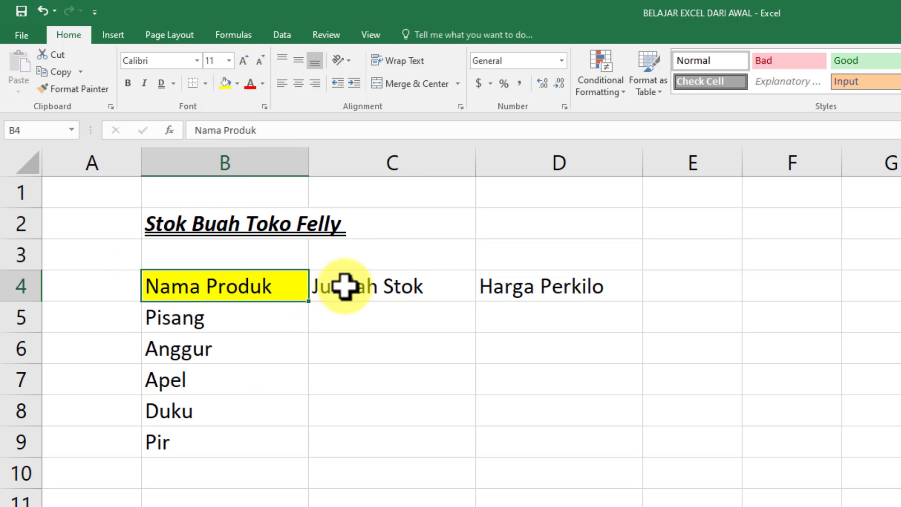
left_click(345, 286)
left_click(275, 290)
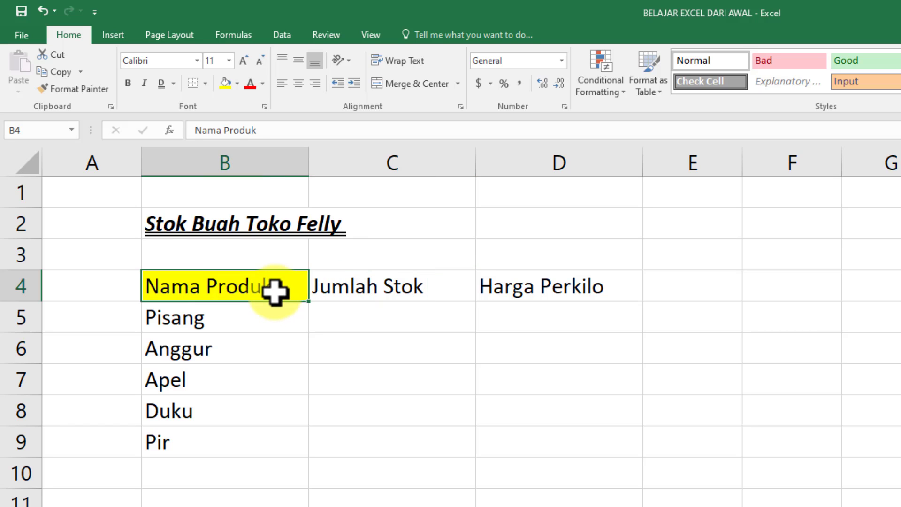
left_click(403, 285)
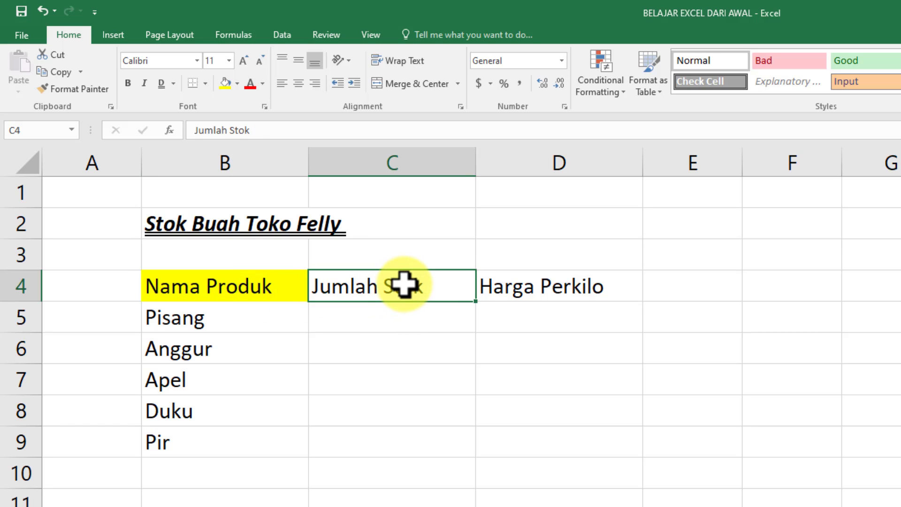
left_click(398, 340)
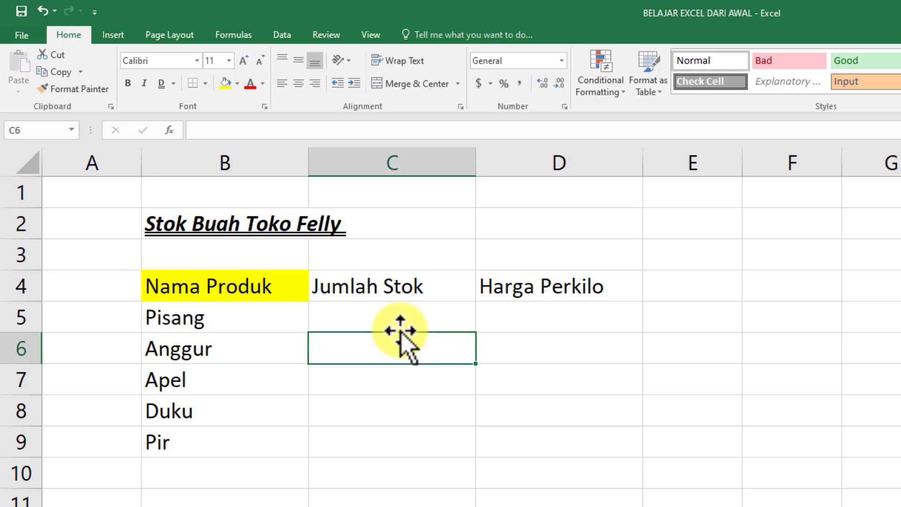
left_click(406, 289)
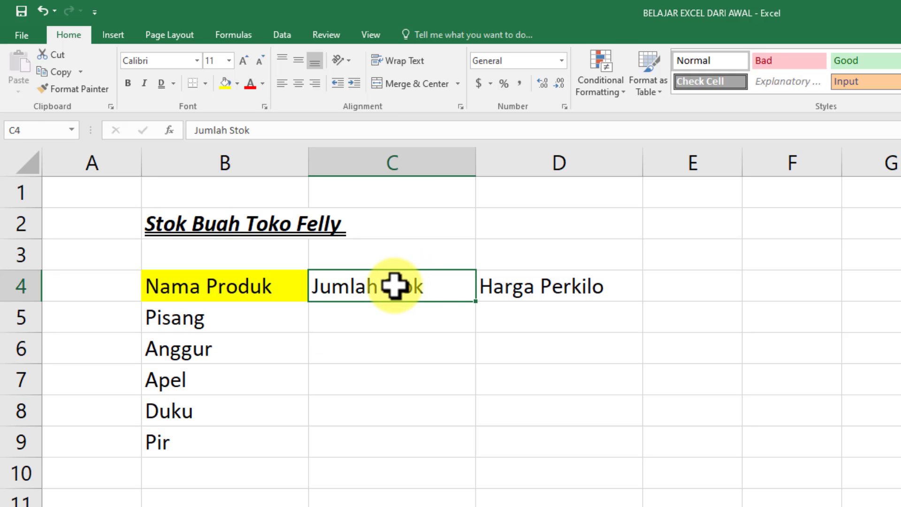
left_click_drag(396, 286, 541, 286)
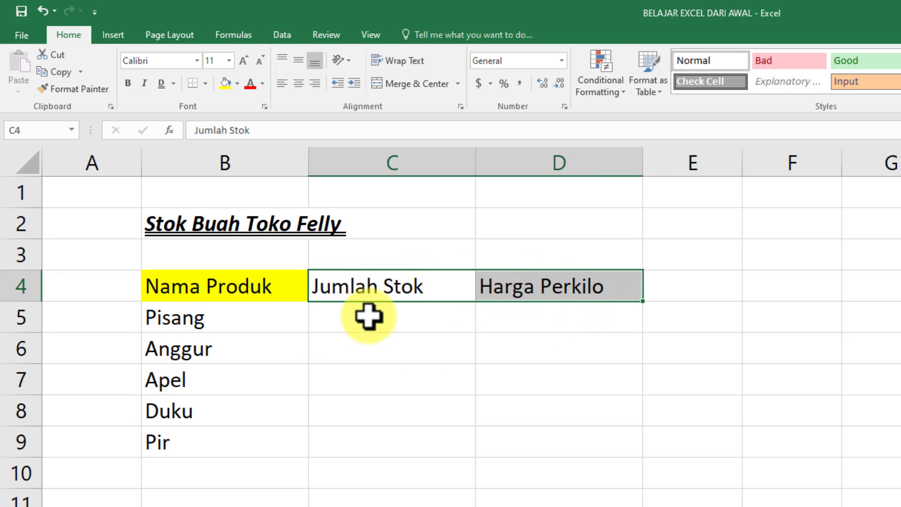
left_click(385, 321)
left_click(352, 287)
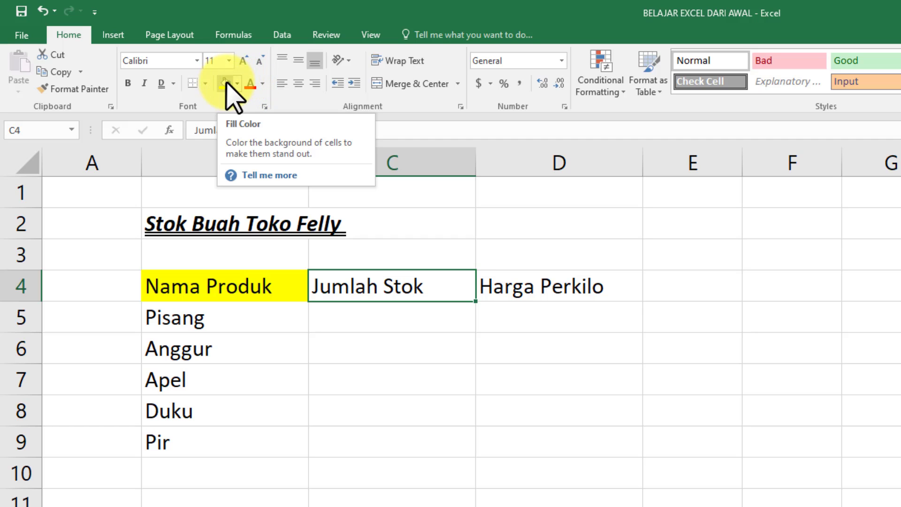
left_click(262, 85)
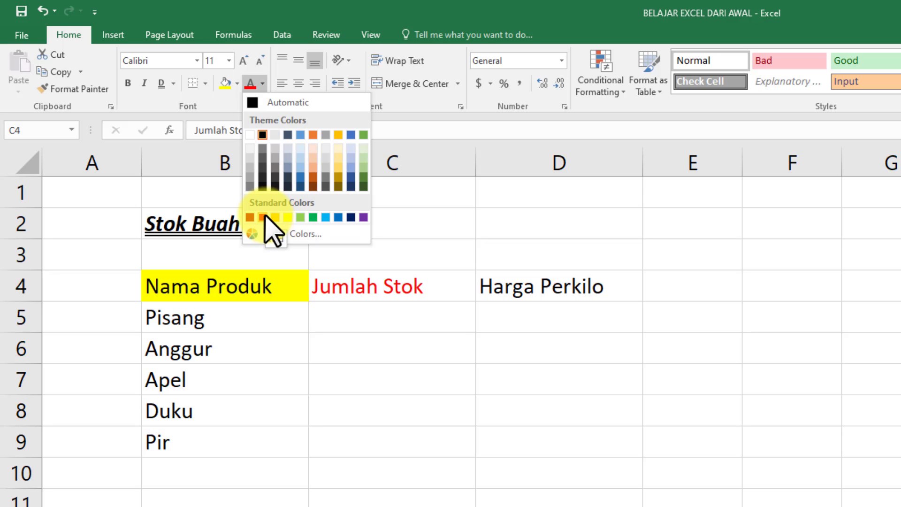
left_click(296, 235)
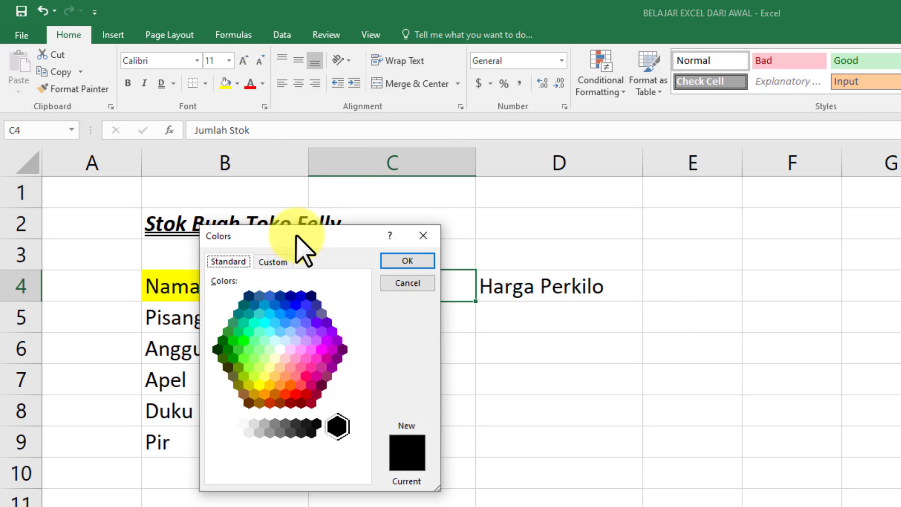
left_click(272, 262)
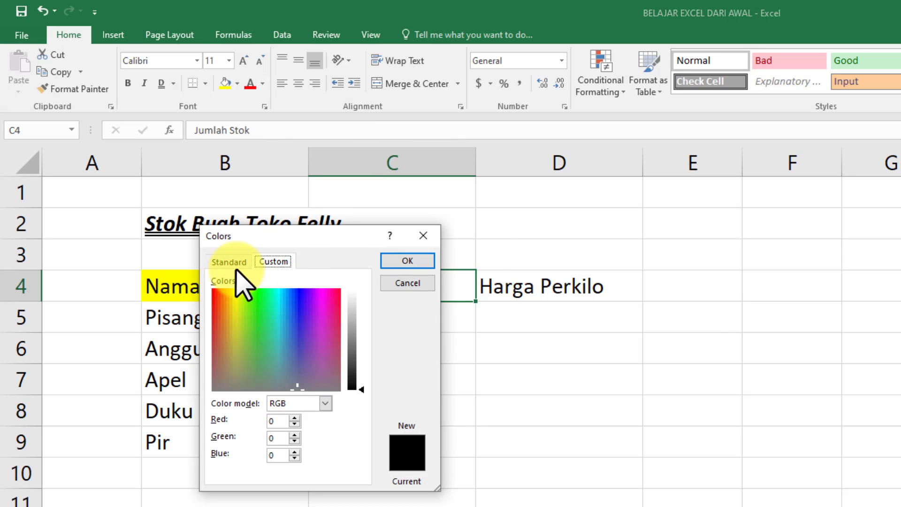
left_click(427, 235)
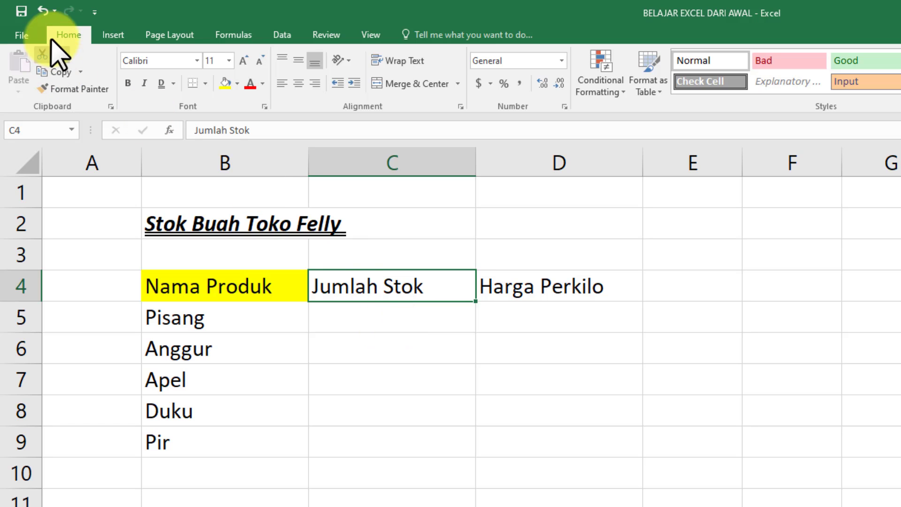
Undo the yellow fill on the header cell B4
left_click(42, 10)
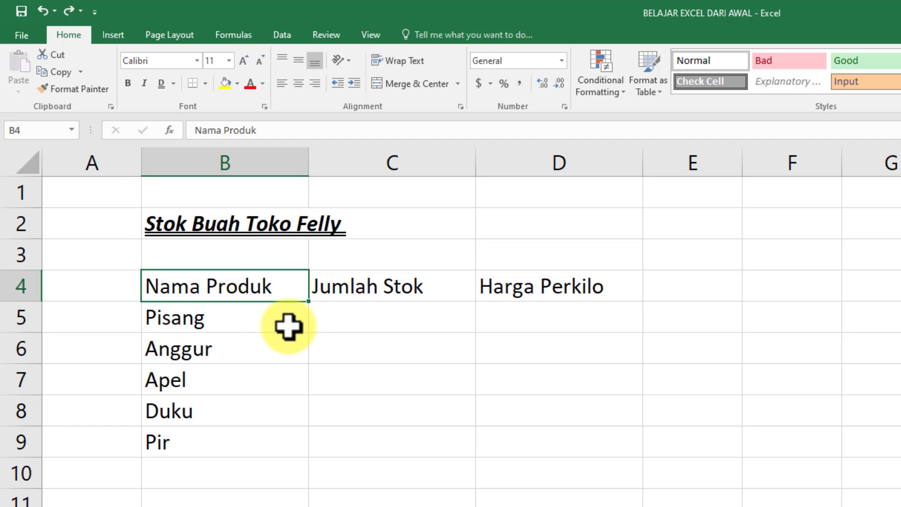
left_click(323, 323)
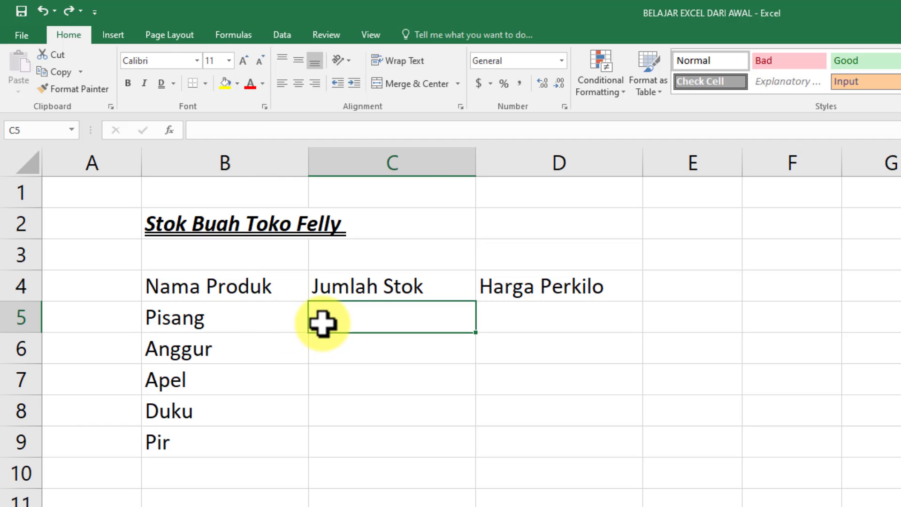
left_click(359, 283)
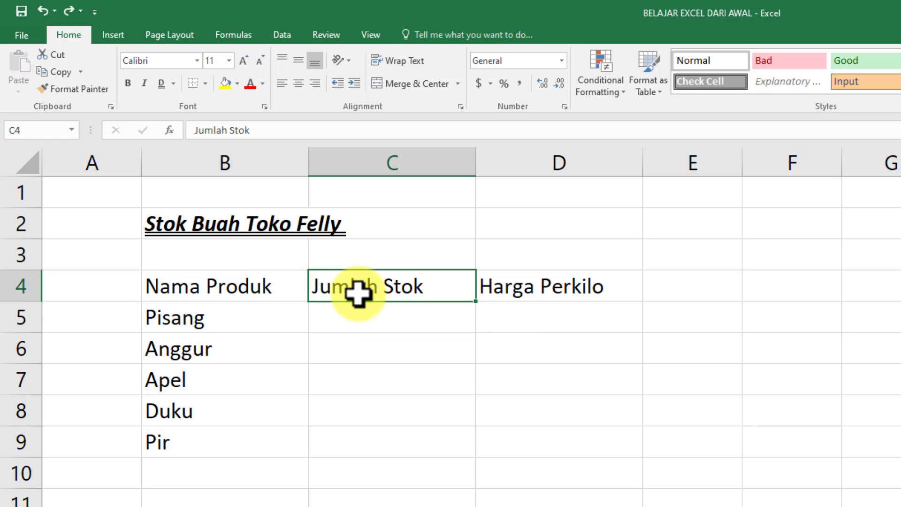
left_click(247, 291)
Widen columns C and D slightly so the Jumlah Stok and Harga Perkilo headers have more room
left_click(392, 294)
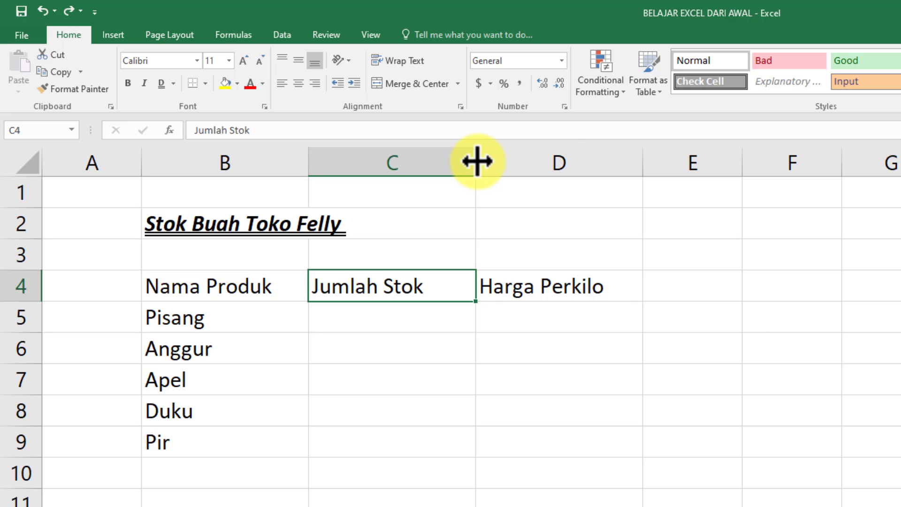
left_click_drag(475, 157, 495, 170)
left_click_drag(661, 161, 681, 166)
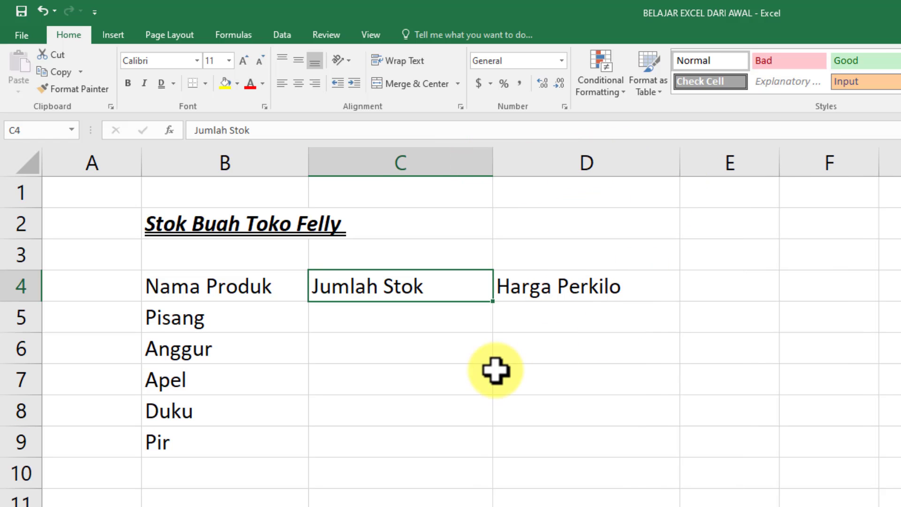
left_click(496, 371)
left_click(324, 291)
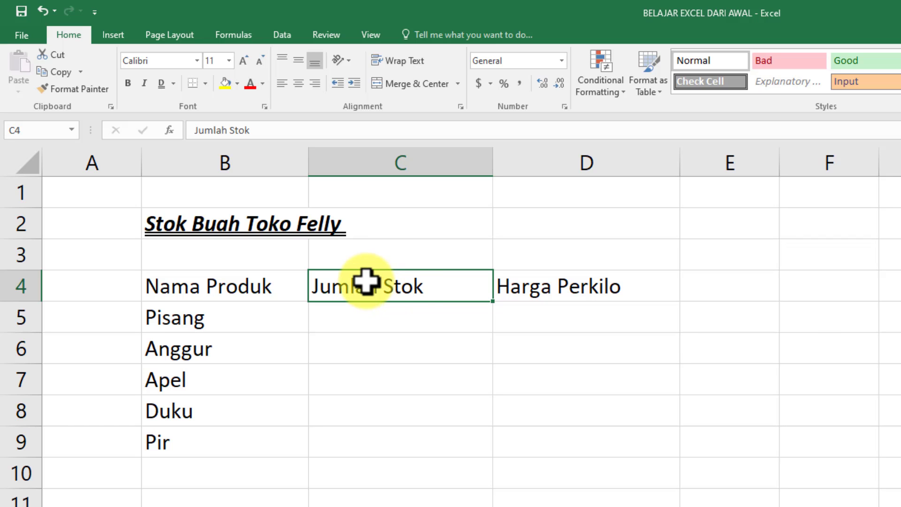
left_click(296, 373)
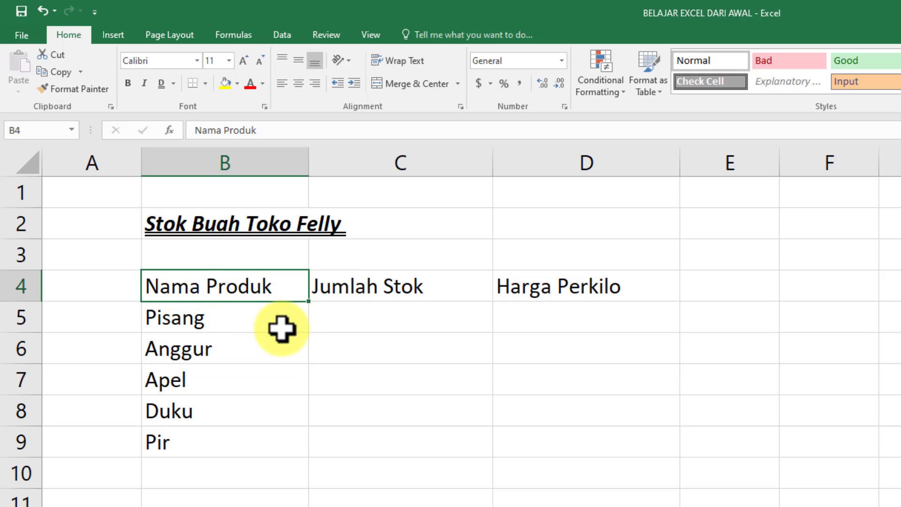
left_click(233, 317)
Try center, right and left alignment on the header cells B4:D4 and settle on horizontal centering
left_click(215, 288)
left_click_drag(215, 287, 526, 288)
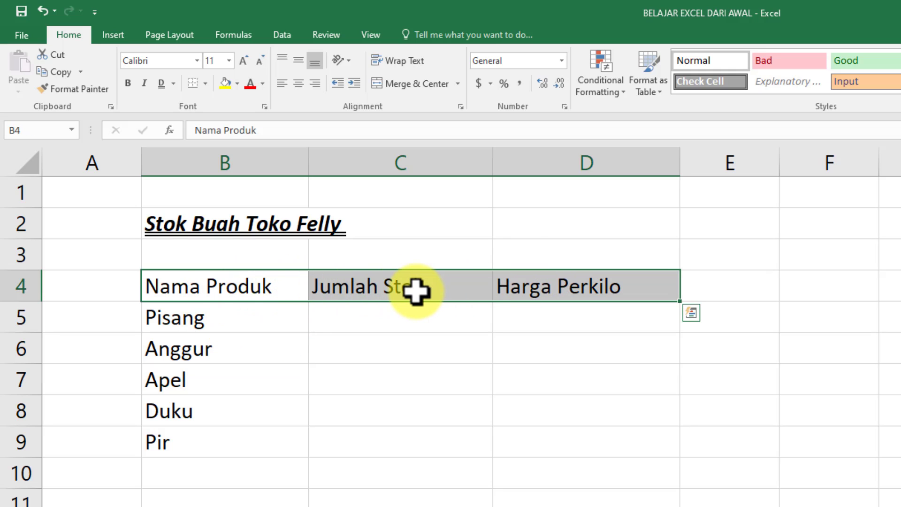
left_click(301, 84)
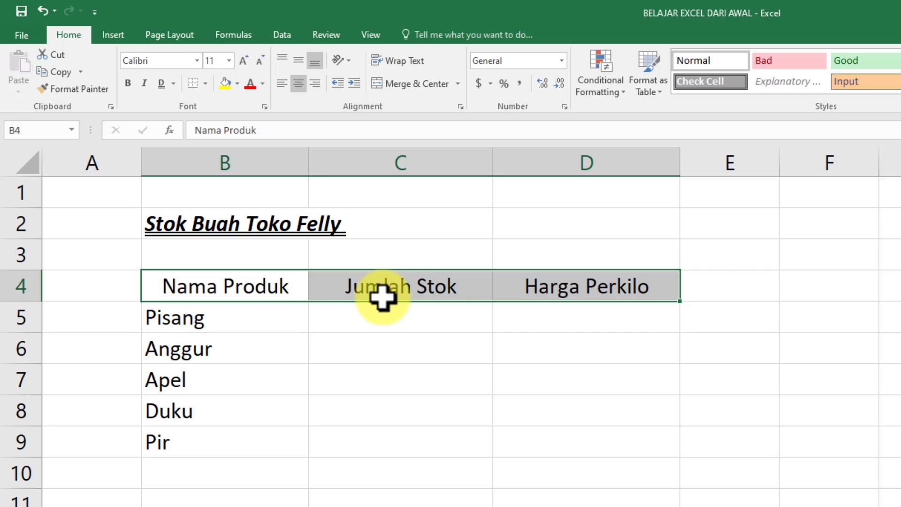
left_click(318, 83)
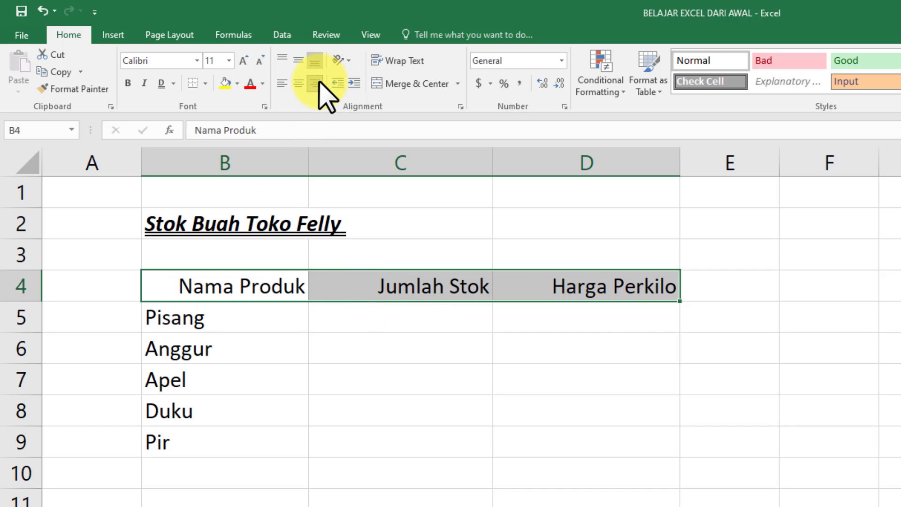
left_click(282, 84)
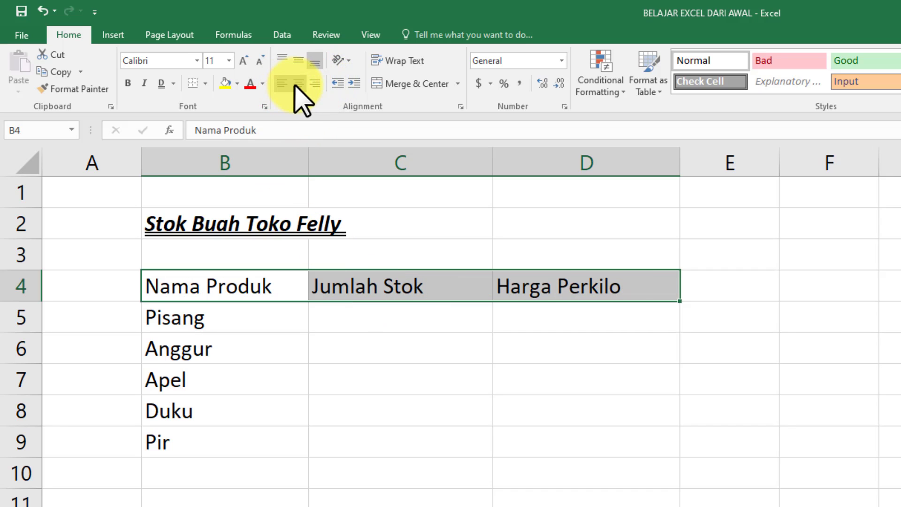
left_click(299, 85)
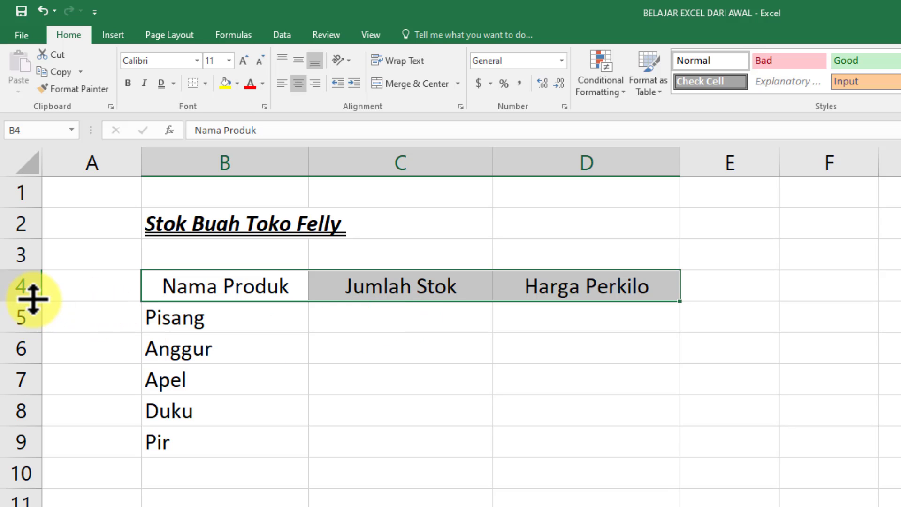
Make header row 4 about twice as tall and align B4:D4 vertically to the middle, trying top alignment as well
left_click_drag(33, 301, 36, 339)
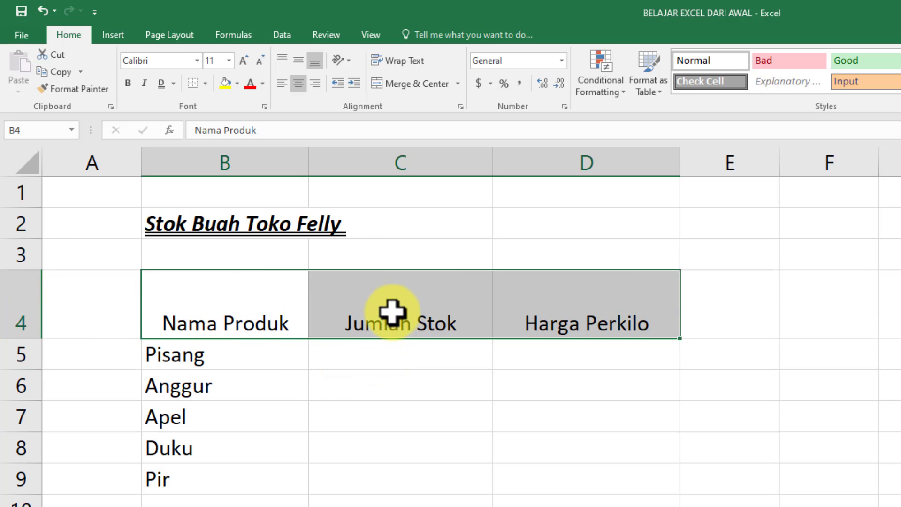
left_click(300, 60)
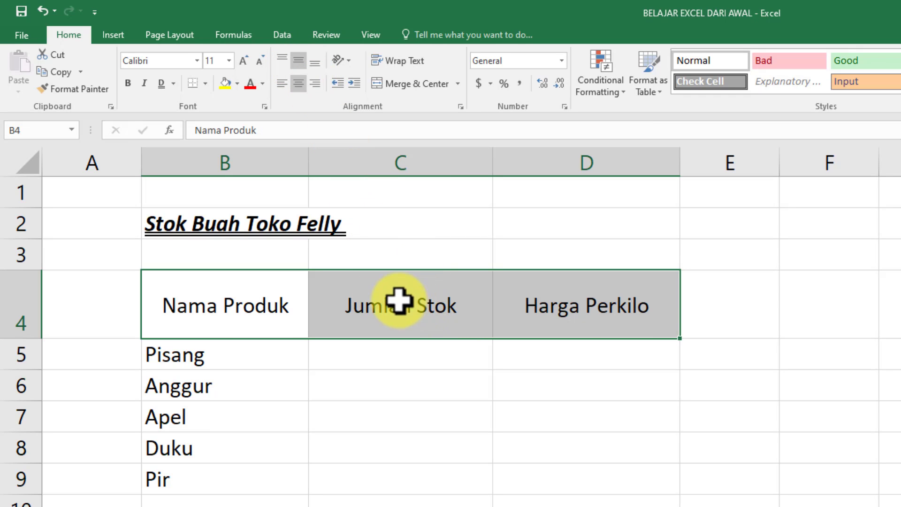
left_click(282, 59)
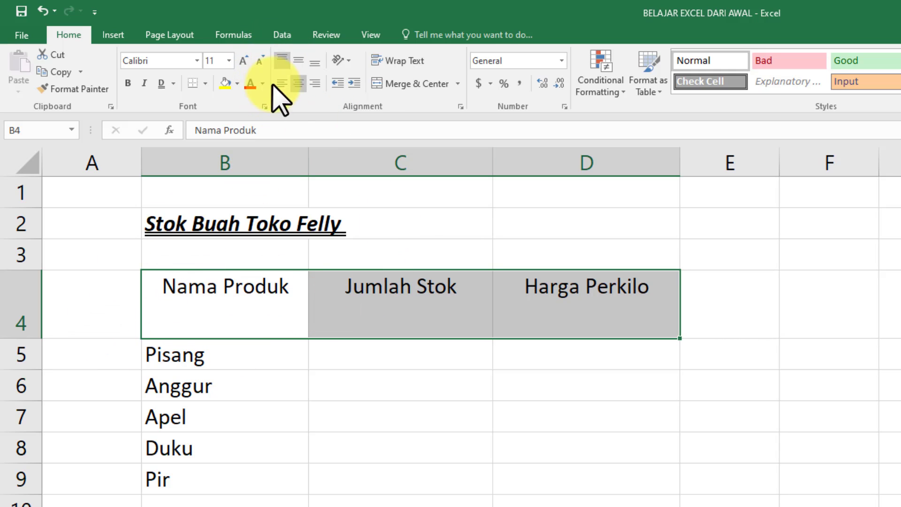
left_click(299, 60)
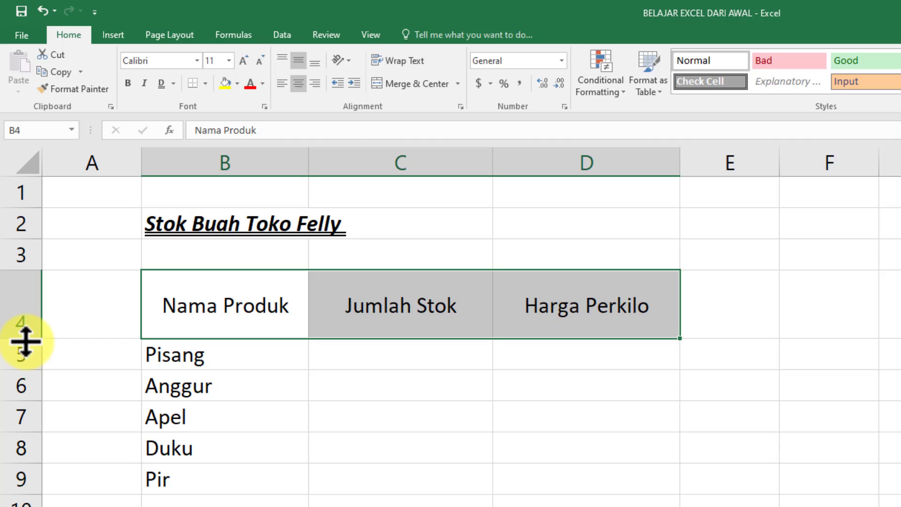
Undo the row 4 height change and the vertical alignment changes on the header cells B4:D4
left_click(39, 13)
left_click(39, 13)
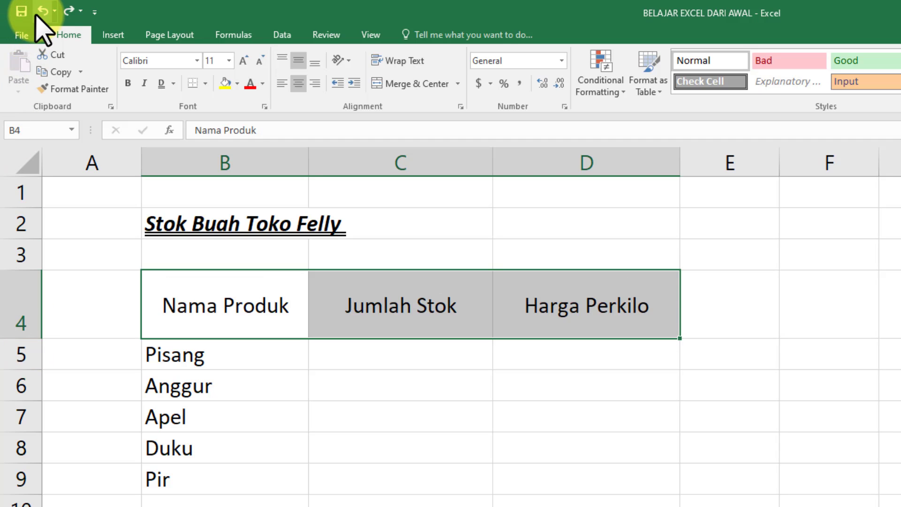
left_click(40, 13)
left_click(40, 13)
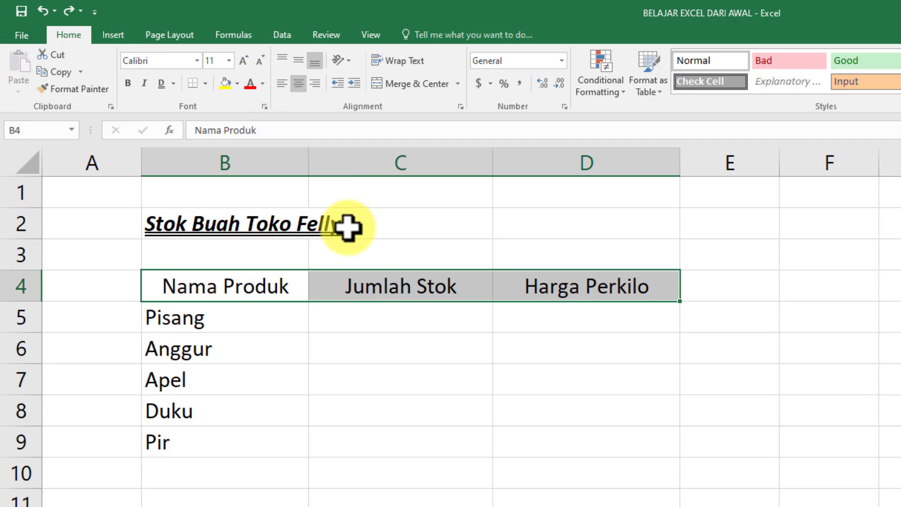
left_click(380, 320)
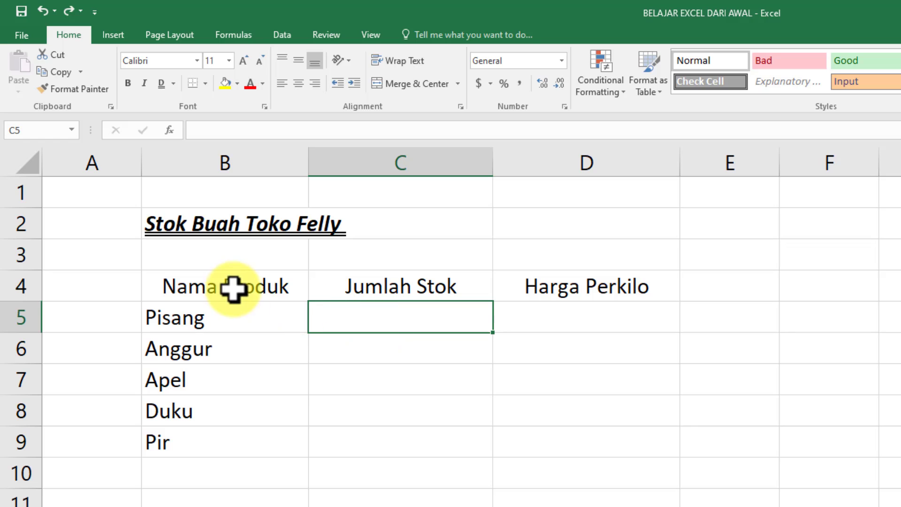
Apply a bottom border to the table range B4:D9
left_click_drag(218, 281, 669, 439)
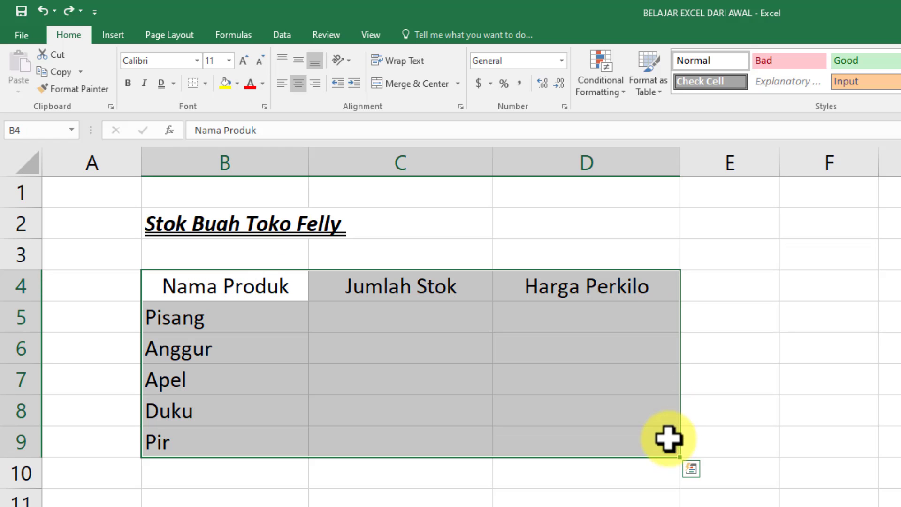
left_click(460, 375)
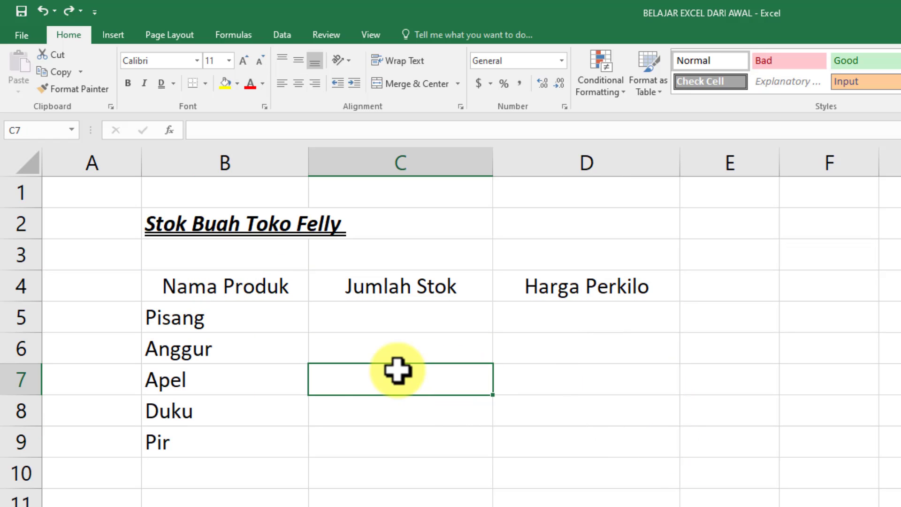
left_click(238, 292)
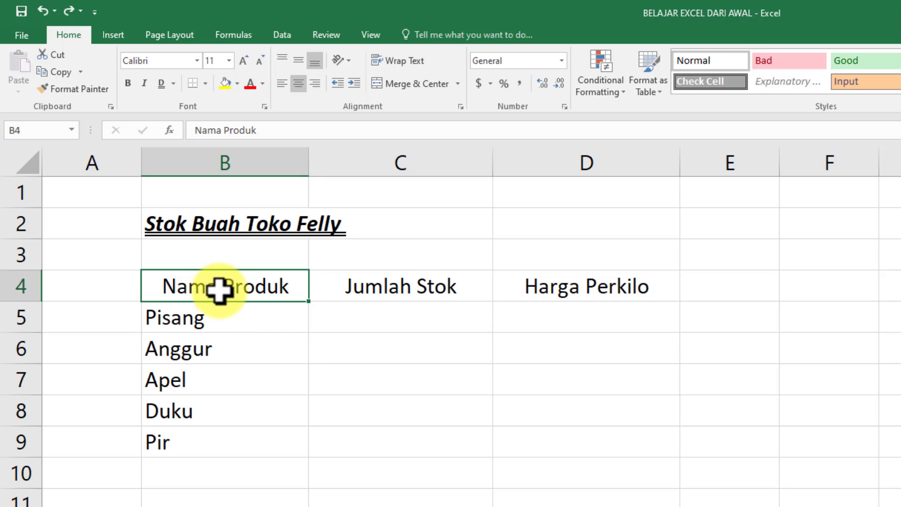
left_click_drag(232, 297, 558, 443)
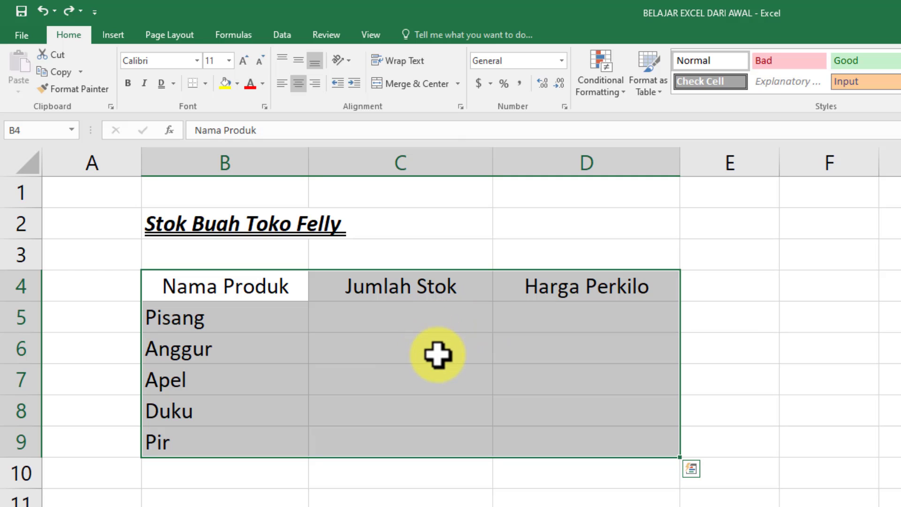
left_click(206, 85)
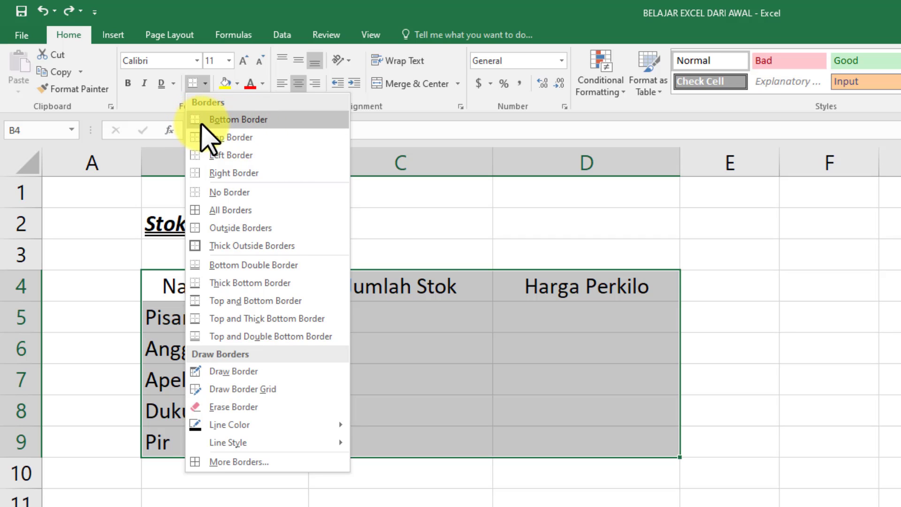
left_click(222, 121)
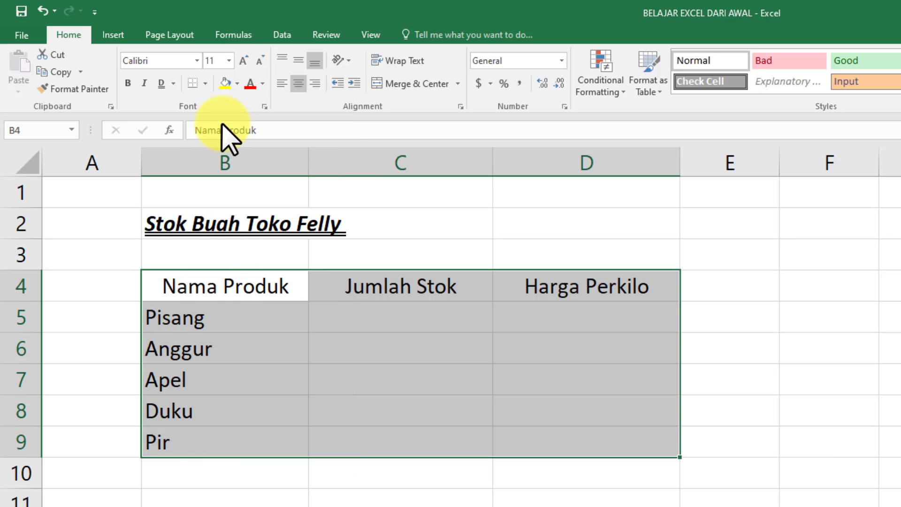
left_click(586, 506)
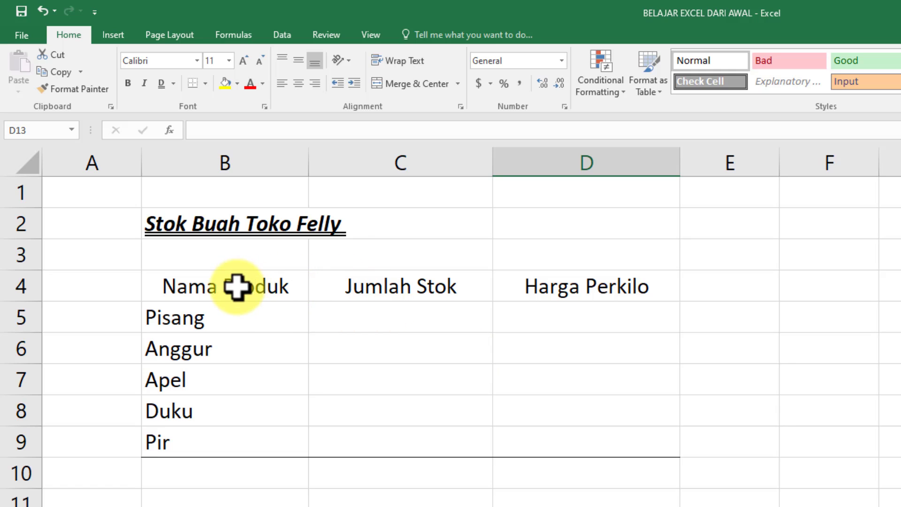
Apply all borders to the table range B4:D9
left_click_drag(237, 288, 650, 449)
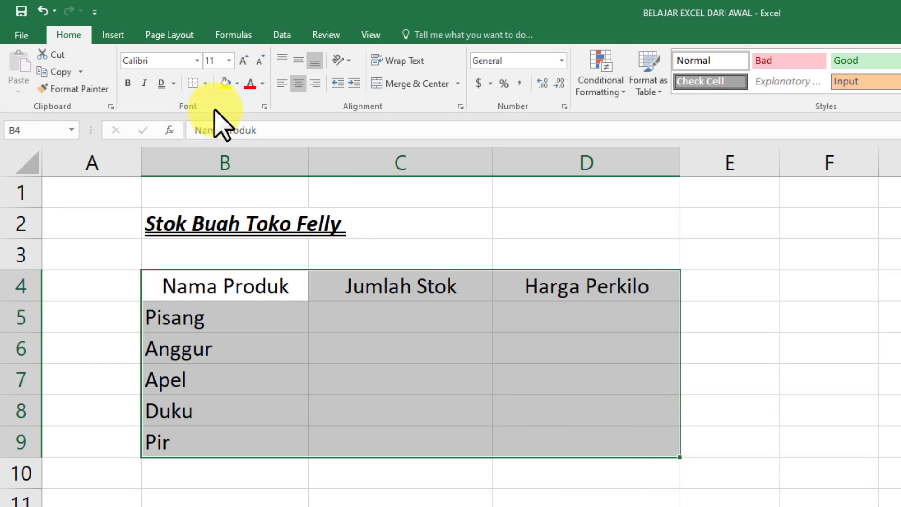
left_click(205, 84)
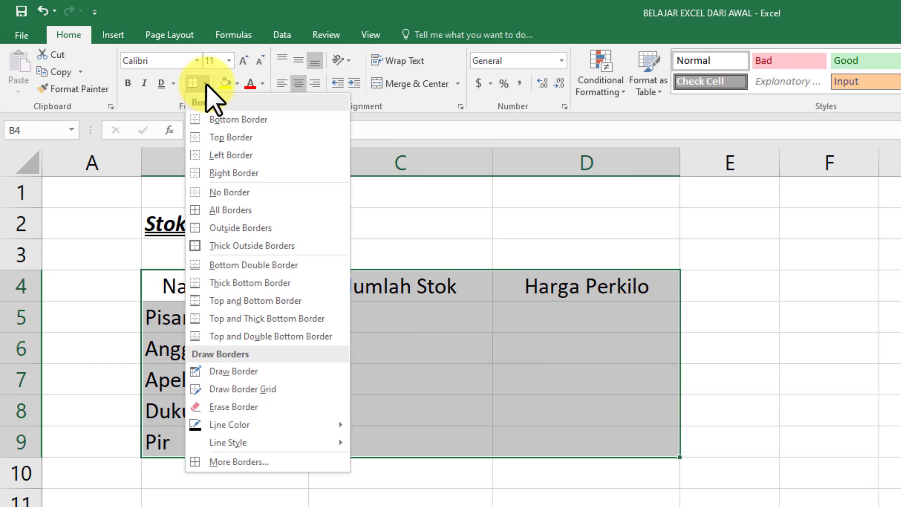
left_click(216, 213)
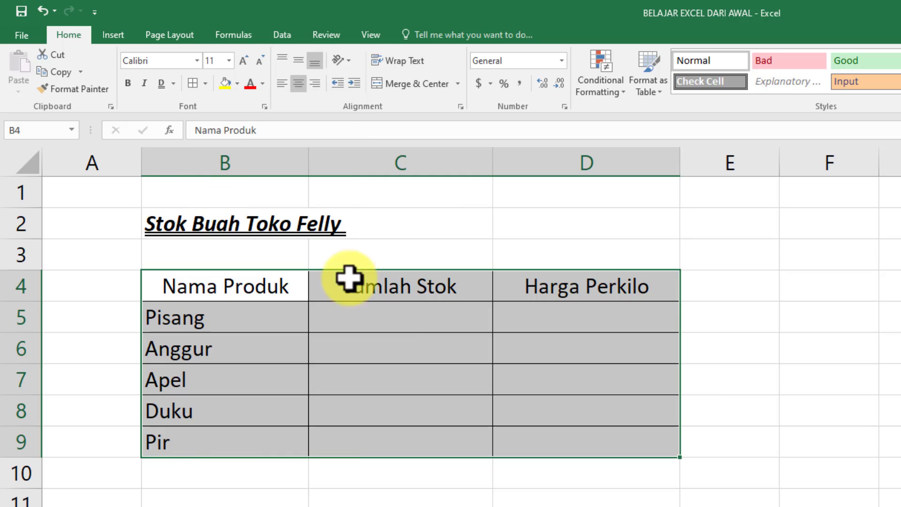
left_click(509, 446)
left_click(193, 294)
left_click(547, 453, "shift")
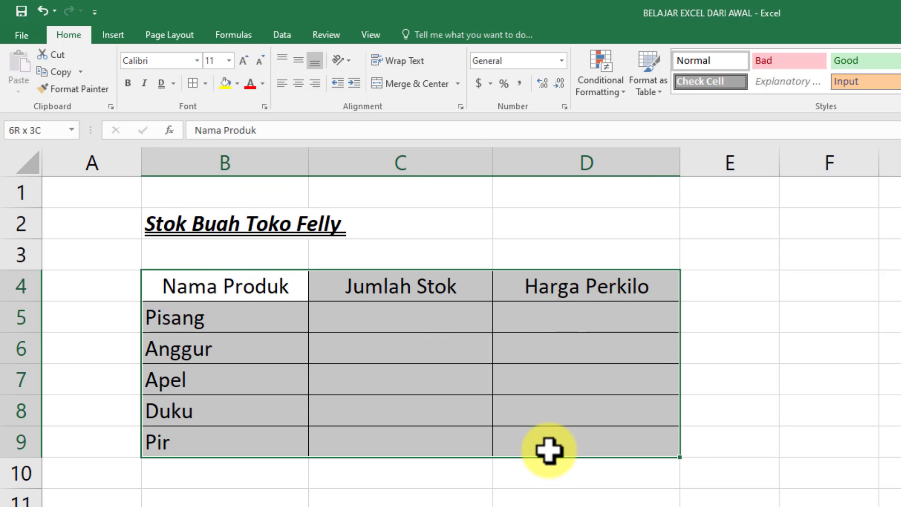
left_click(435, 501)
Fill the header cells B4:D4 with yellow and make their text bold
left_click(249, 295)
left_click_drag(249, 294, 557, 293)
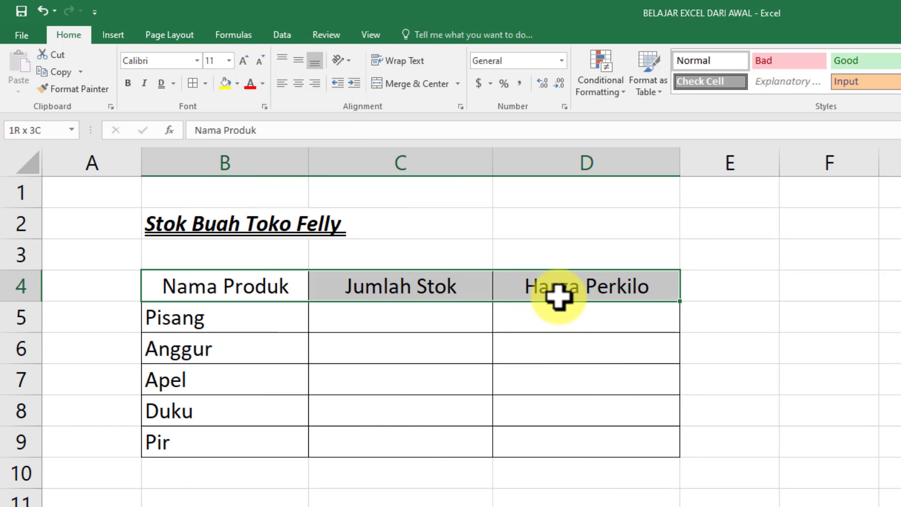
left_click(224, 83)
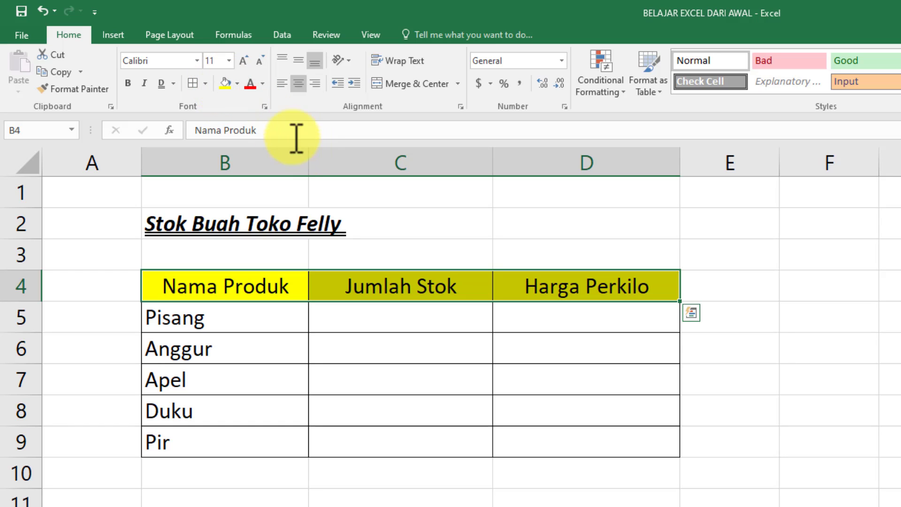
left_click(138, 96)
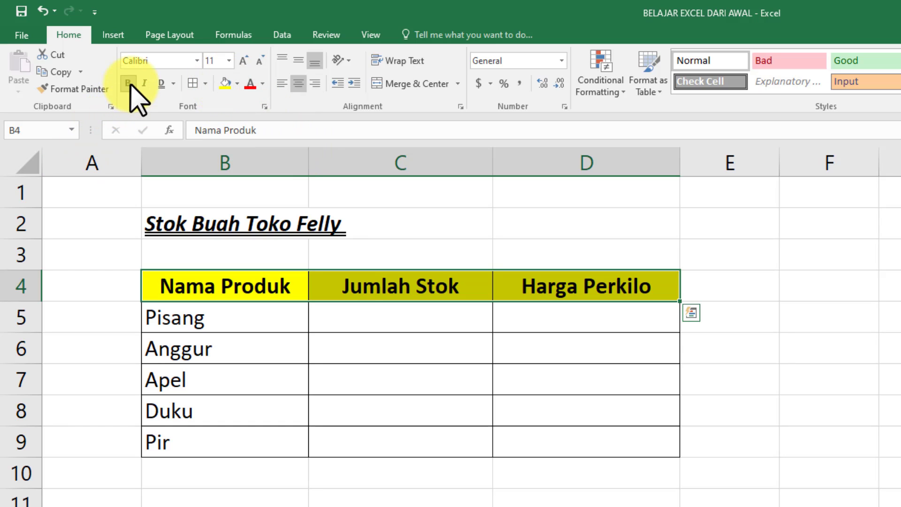
left_click(463, 381)
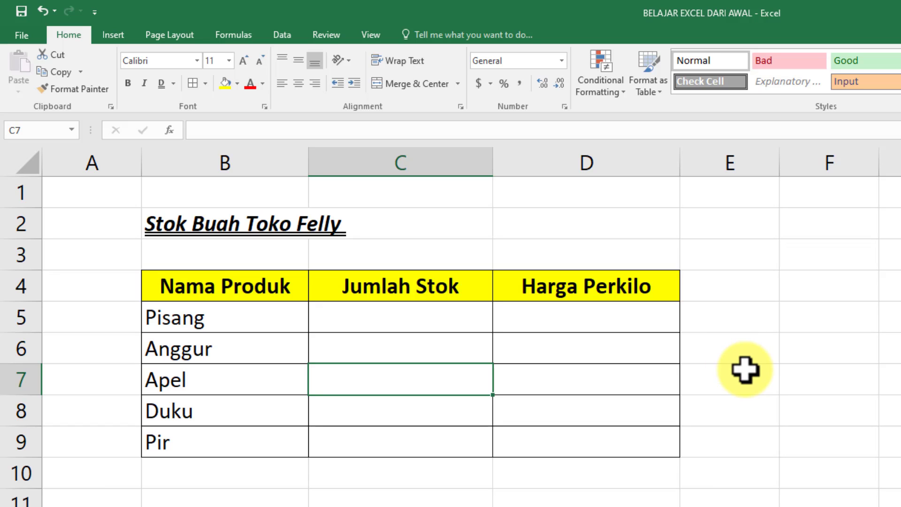
left_click(812, 292)
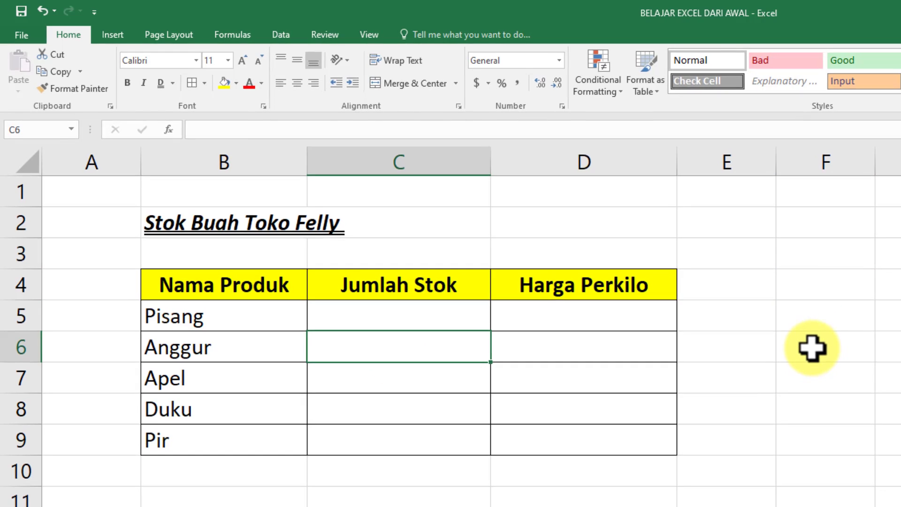
List the words Copy, Paste and Cut in cells F6, F7 and F8 beside the table
left_click(811, 348)
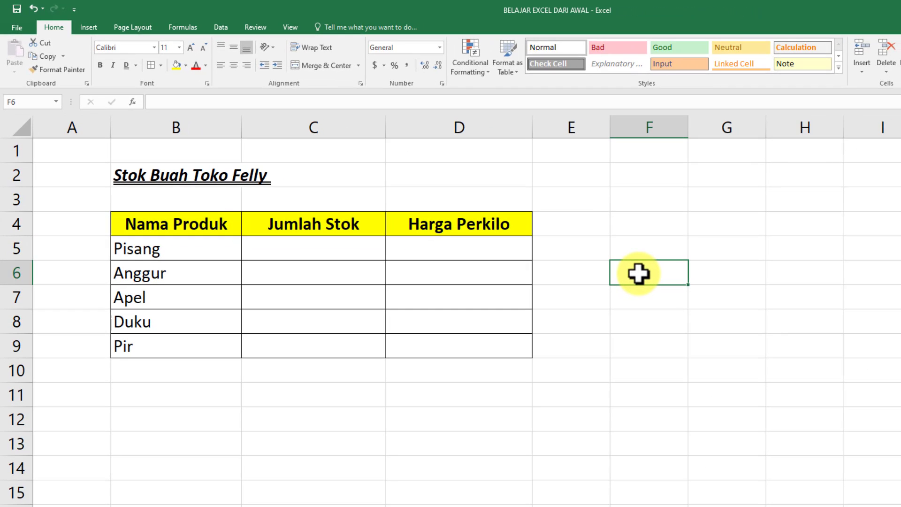
type("Copy")
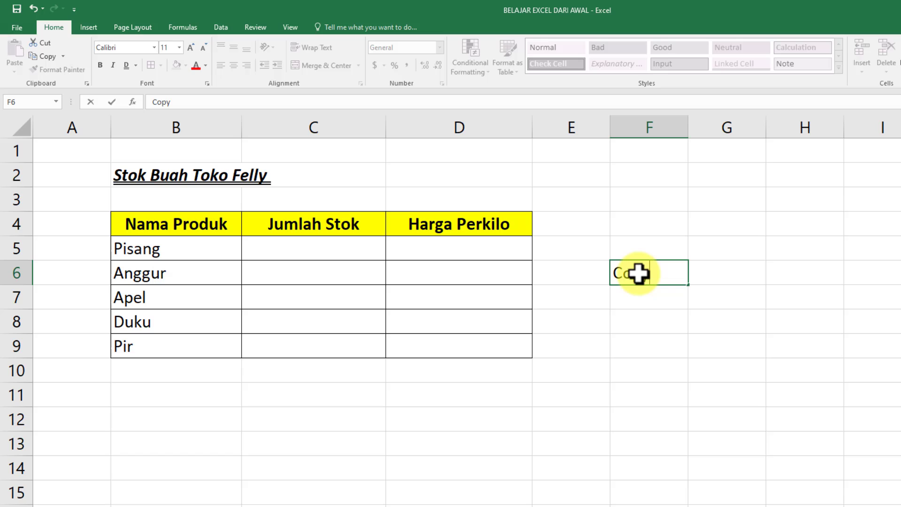
key("Return")
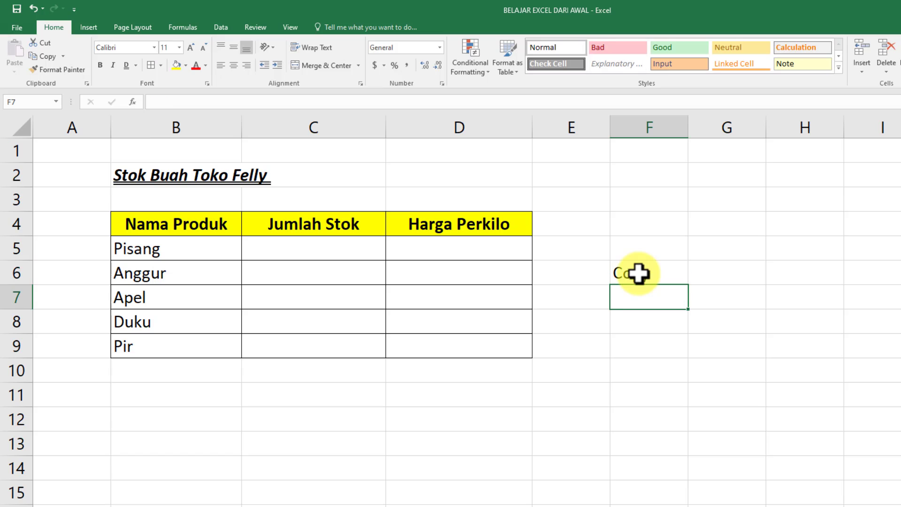
type("Paste")
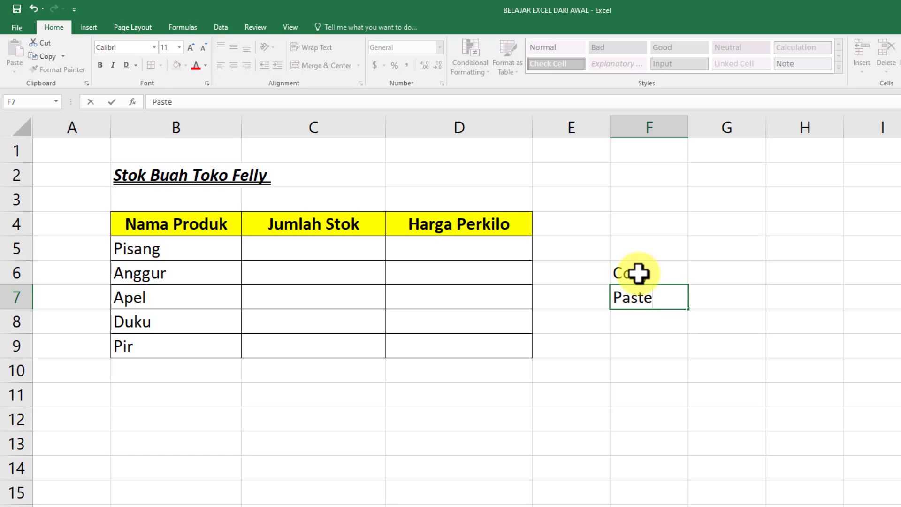
key("Return")
type("Copy")
key("BackSpace")
key("BackSpace")
key("BackSpace")
type("ut")
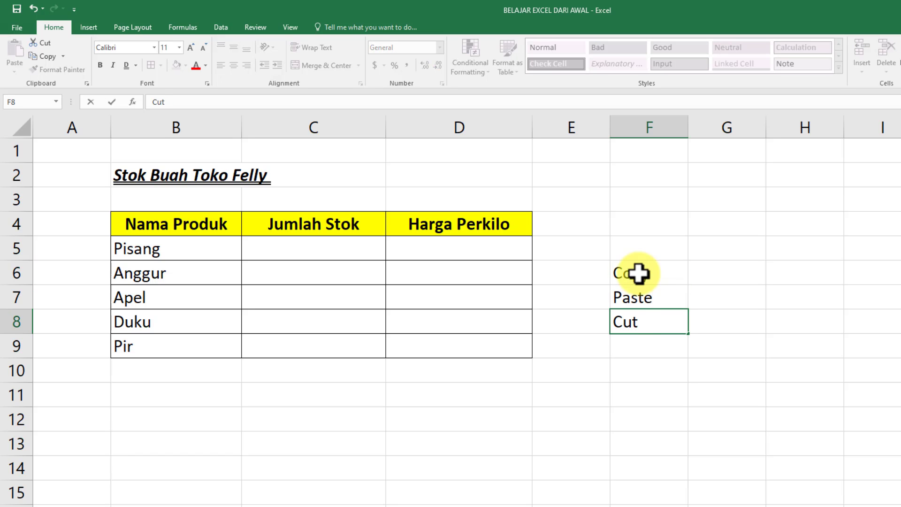
left_click(671, 383)
left_click_drag(658, 280, 660, 329)
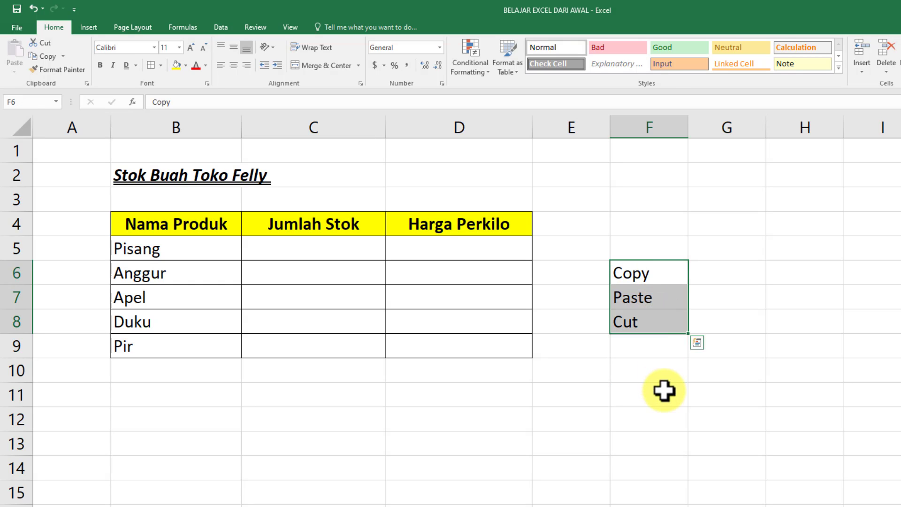
left_click(664, 390)
left_click(665, 272)
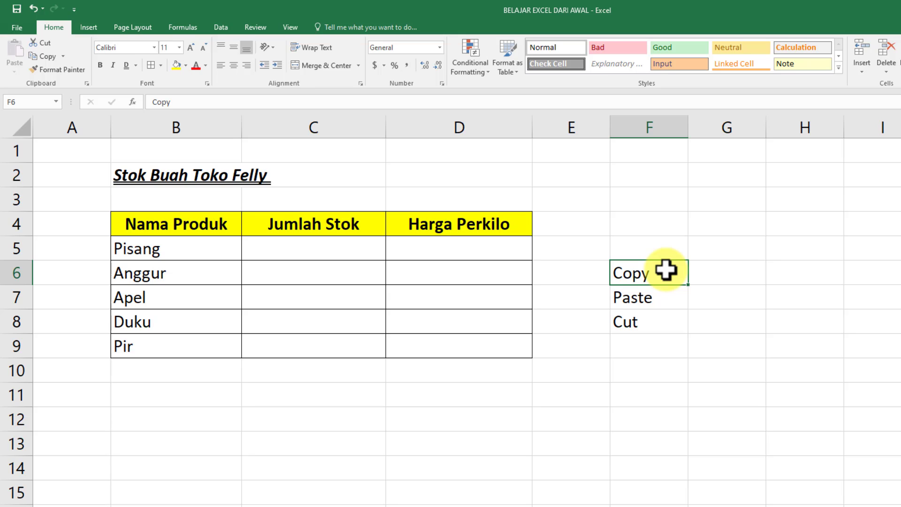
Enter the Jumlah Stok values 123, 78, 90, 100 and 234 in cells C5 to C9
left_click(321, 249)
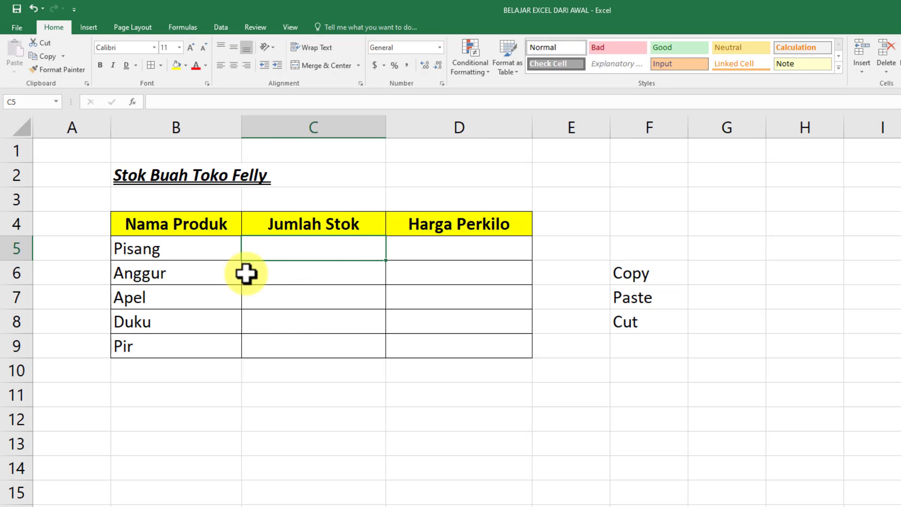
type("1")
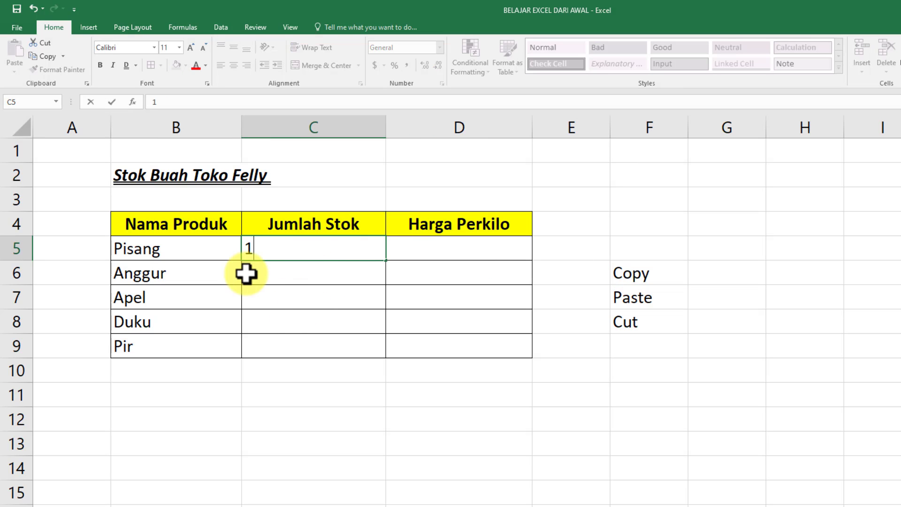
type("23")
key("Return")
type("78")
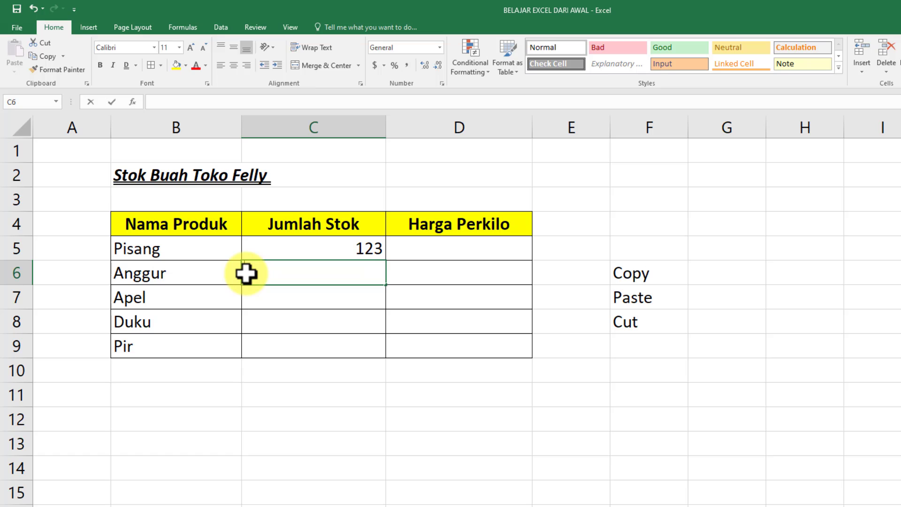
key("Return")
type("90")
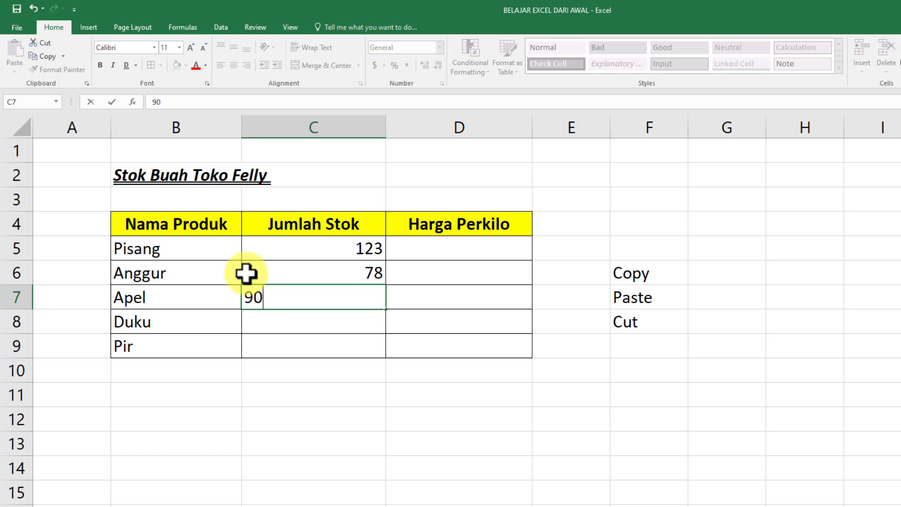
key("Return")
type("100")
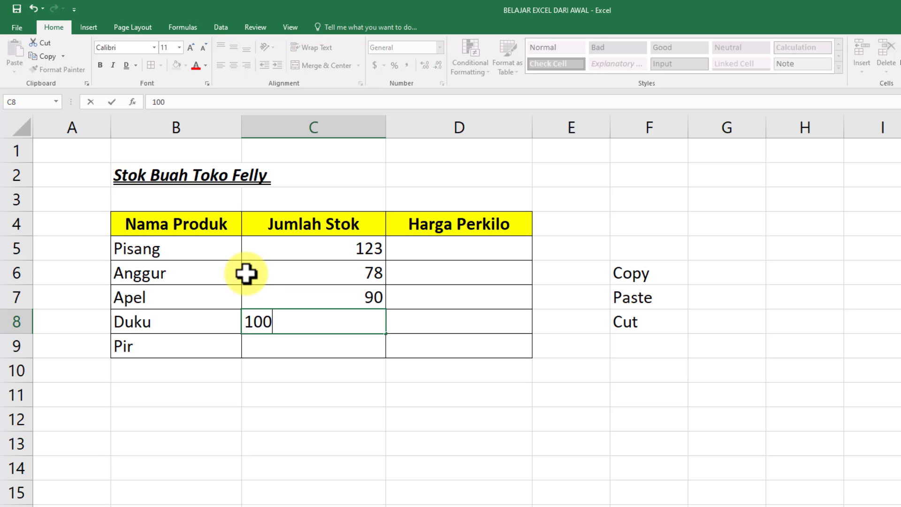
key("Return")
type("23")
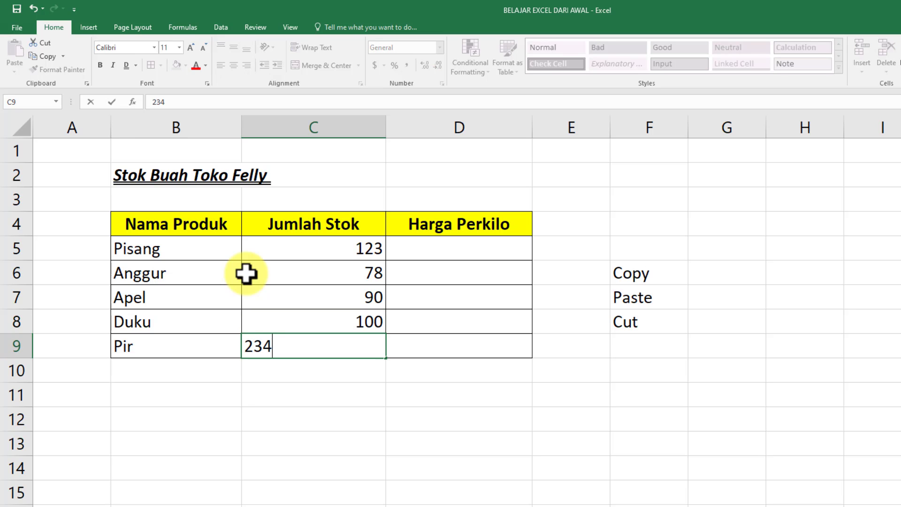
type("4")
left_click(465, 293)
Enter the Harga Perkilo values 100000, 200000, 23000, 43000 and 67000 in cells D5 to D9
left_click(457, 254)
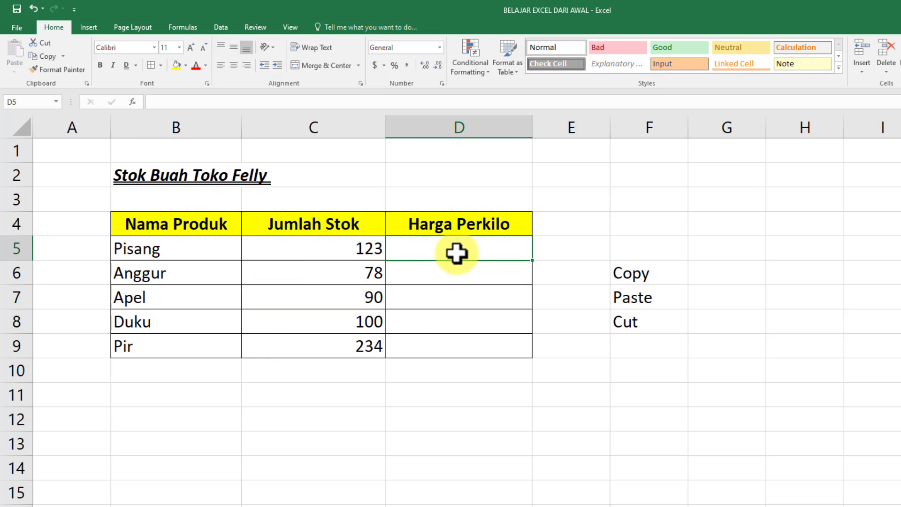
type("100000")
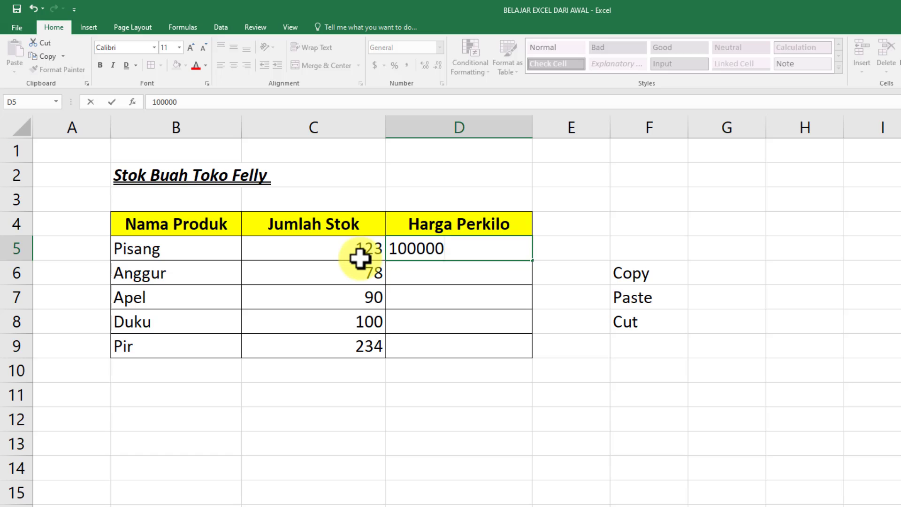
key("Return")
type("200000")
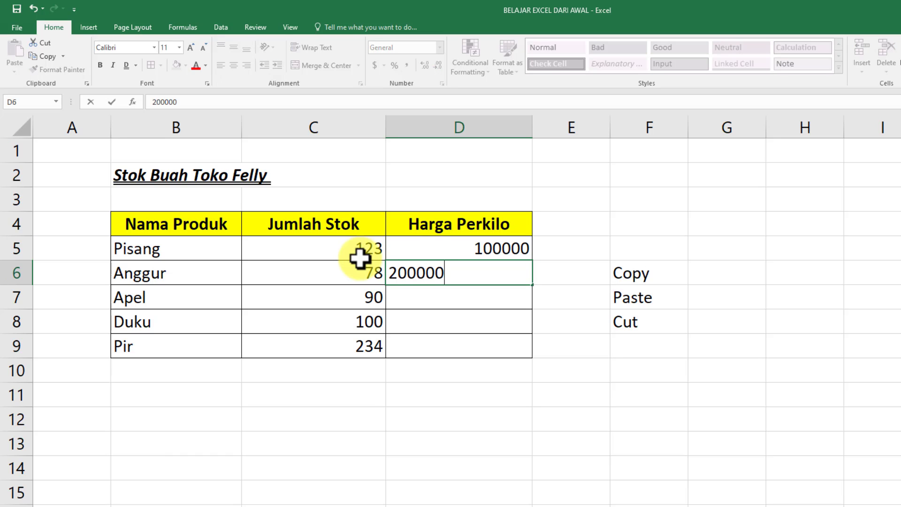
key("Return")
type("23000")
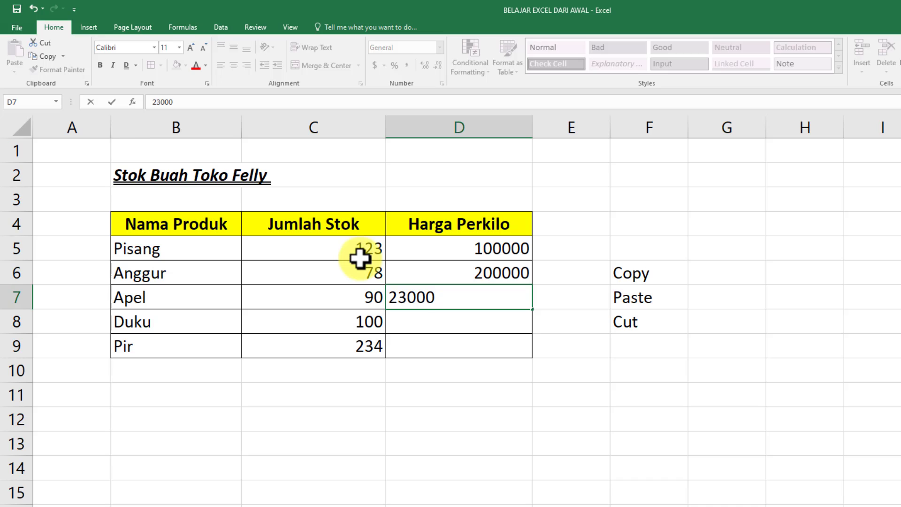
key("Return")
type("4")
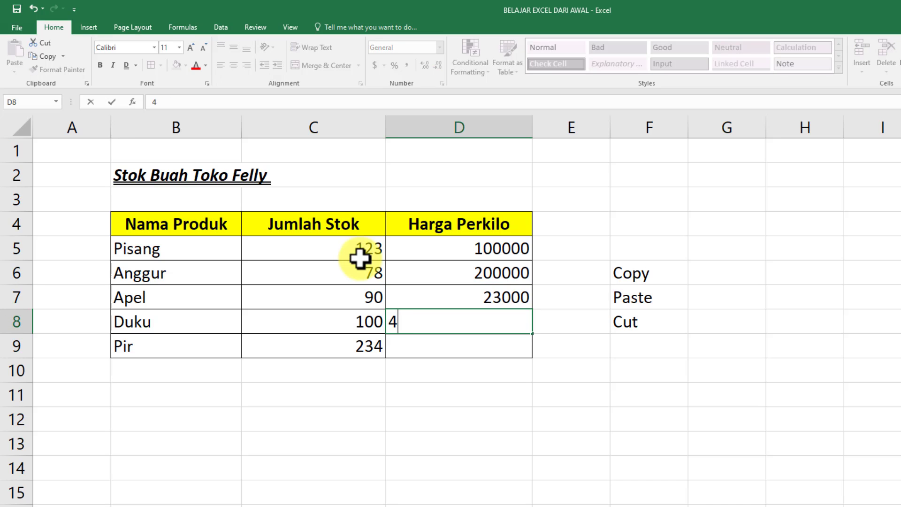
type("3000")
key("Return")
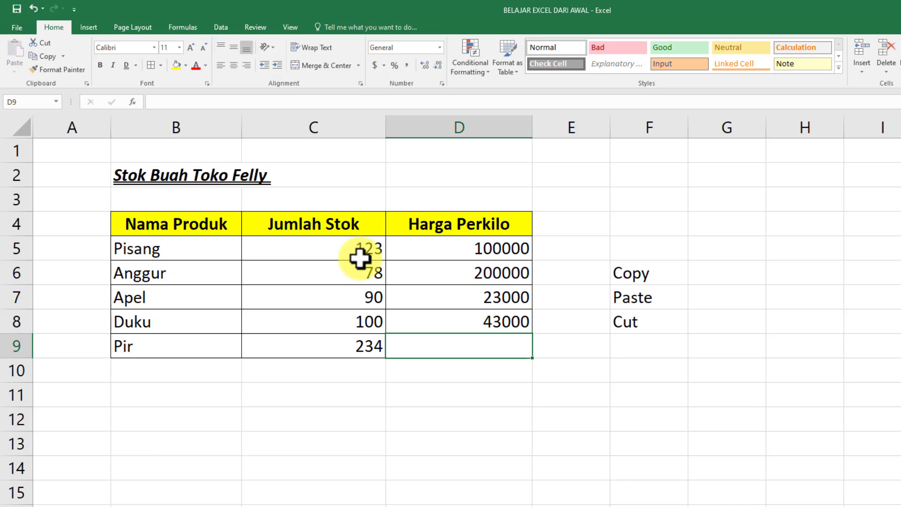
type("67000")
key("Return")
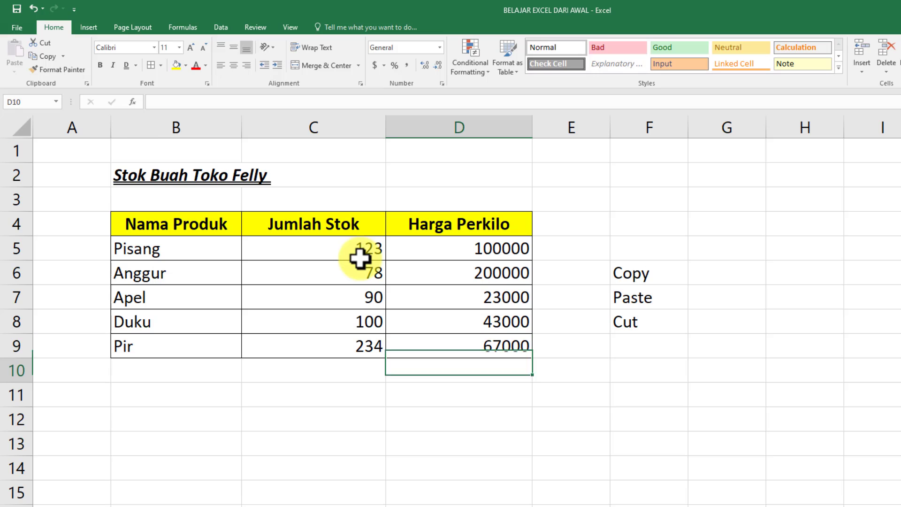
Center the stock and price values in the range C5:D9 horizontally
mouse_move(346, 256)
left_mouse_down()
mouse_move(444, 312)
mouse_move(459, 342)
left_mouse_up()
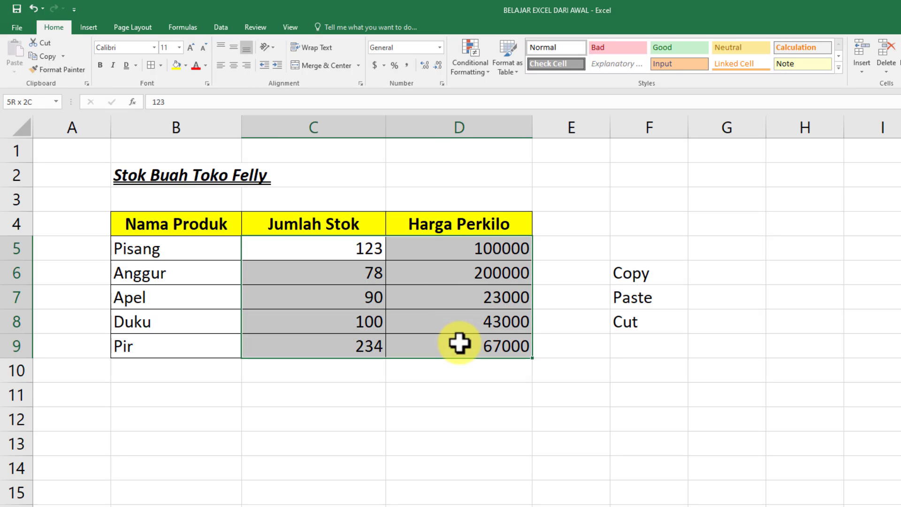
left_click(234, 66)
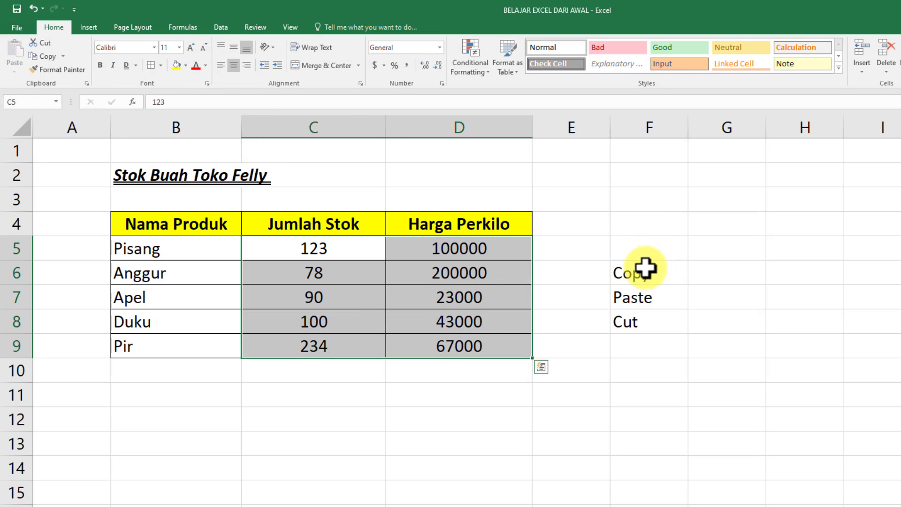
left_click(648, 270)
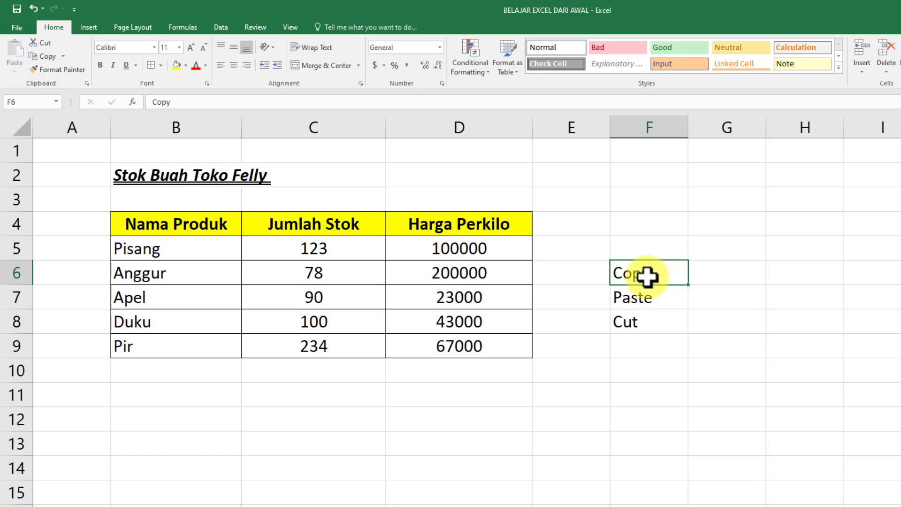
Copy the Pisang price from cell D5 and paste only its value into cell E5
left_click(456, 250)
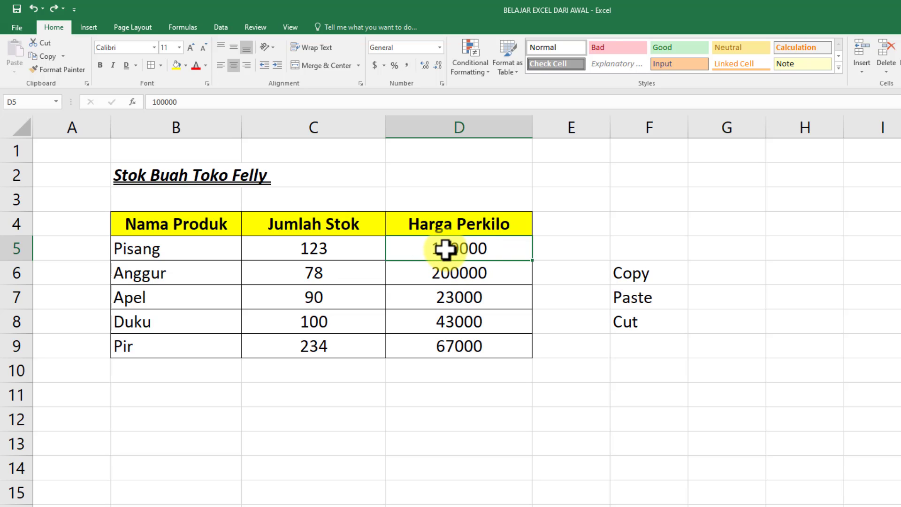
right_click(445, 249)
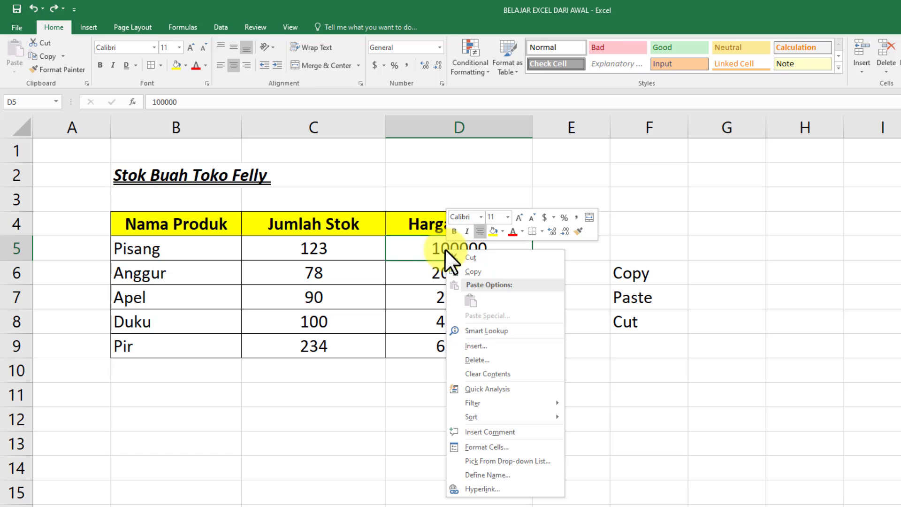
left_click(472, 277)
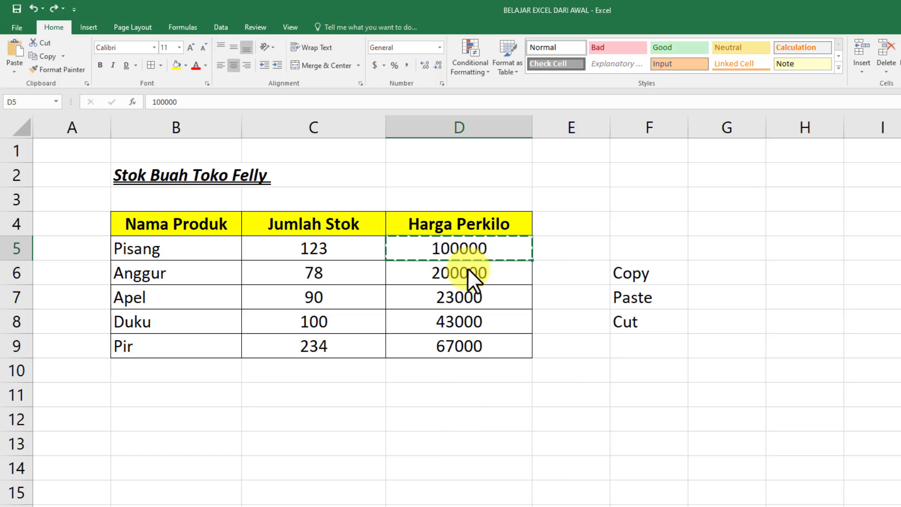
left_click(571, 248)
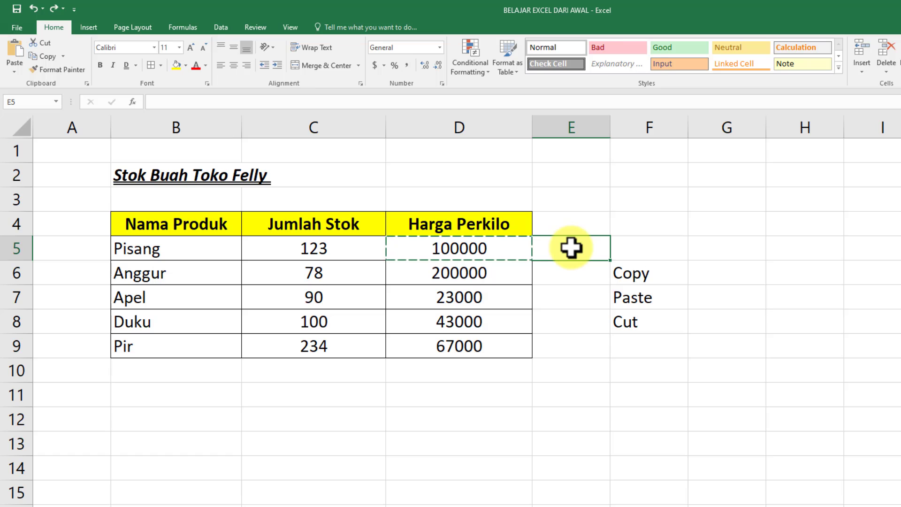
right_click(572, 247)
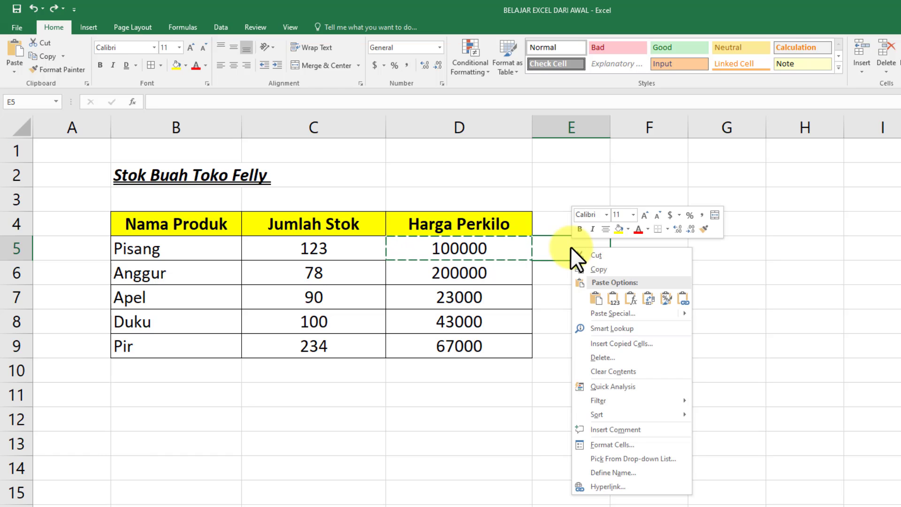
left_click(593, 299)
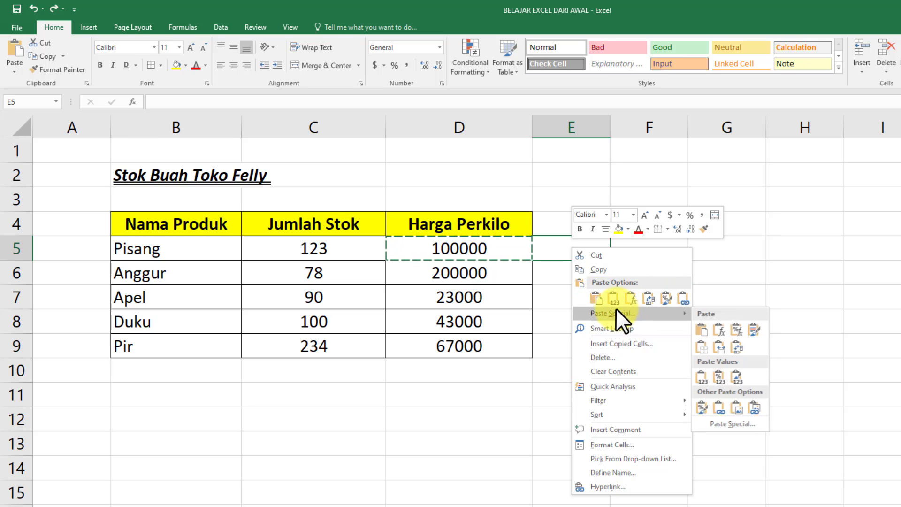
left_click(613, 300)
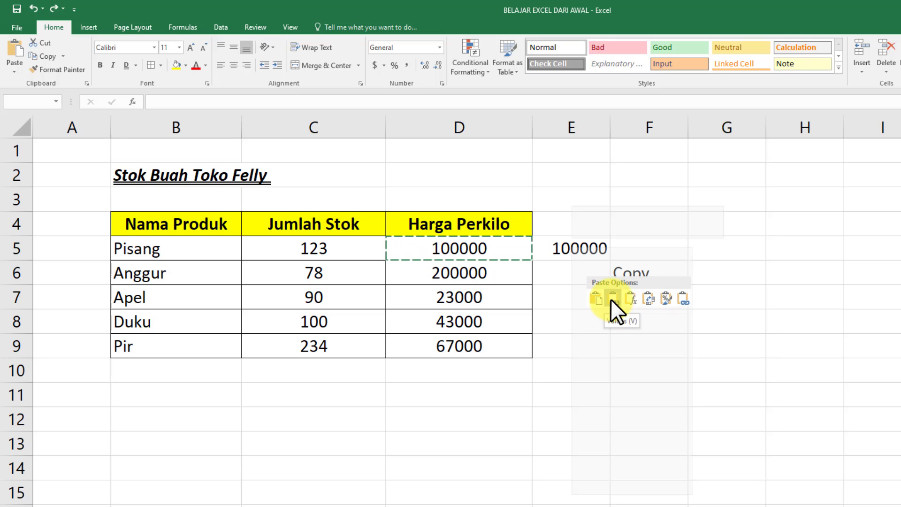
left_click(614, 289)
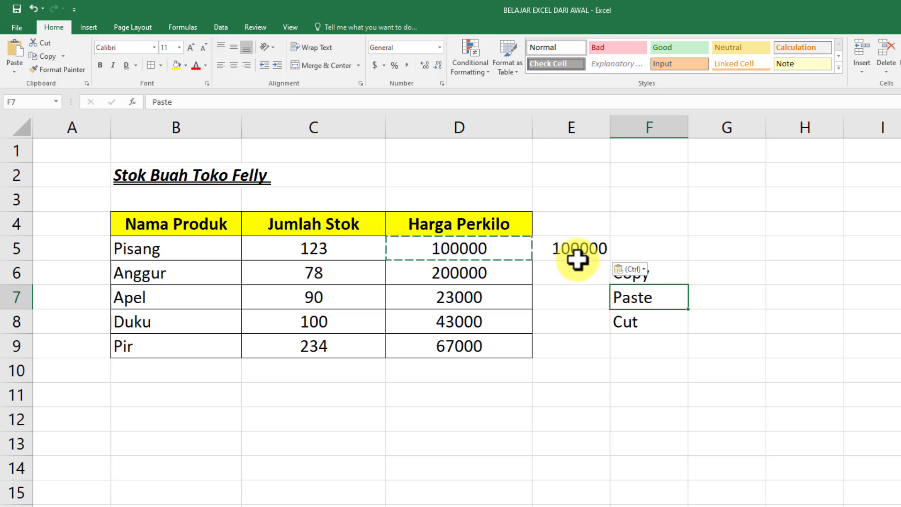
Cancel the active copy selection and delete the pasted value from cell E5
left_click(578, 257)
key("Escape")
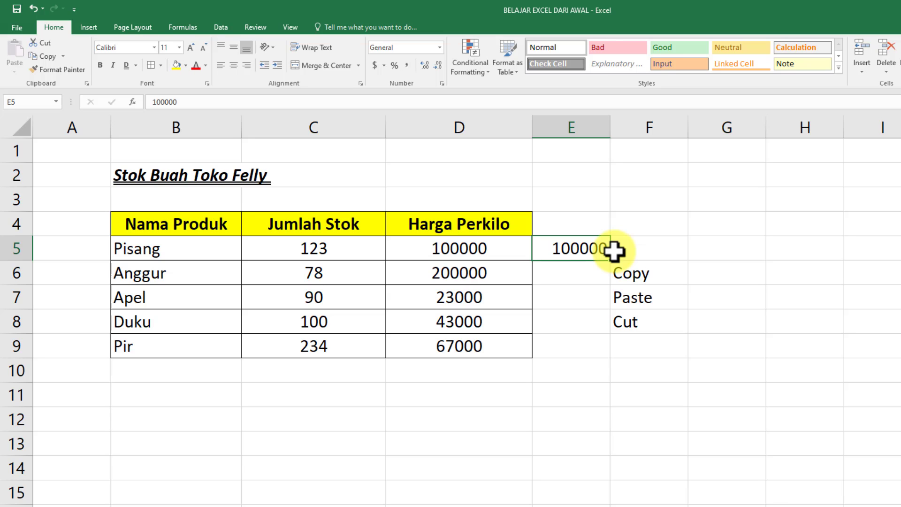
key("Delete")
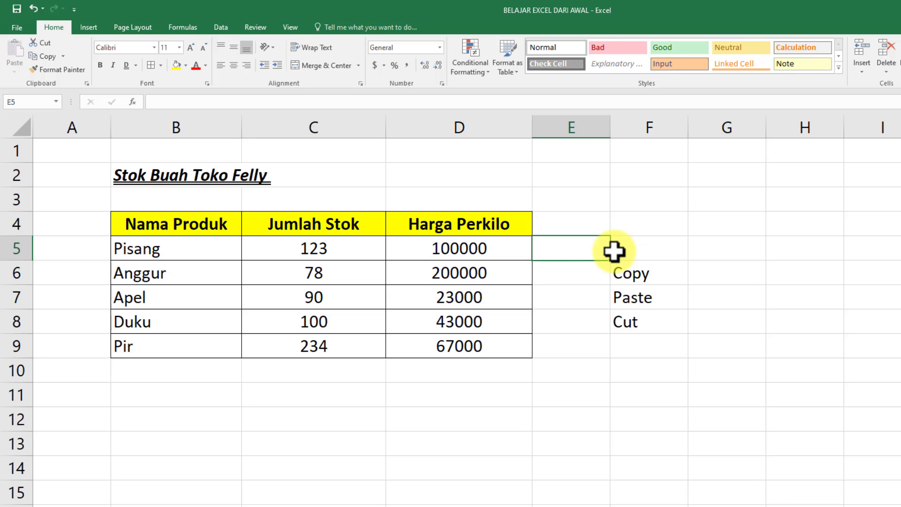
left_click(596, 277)
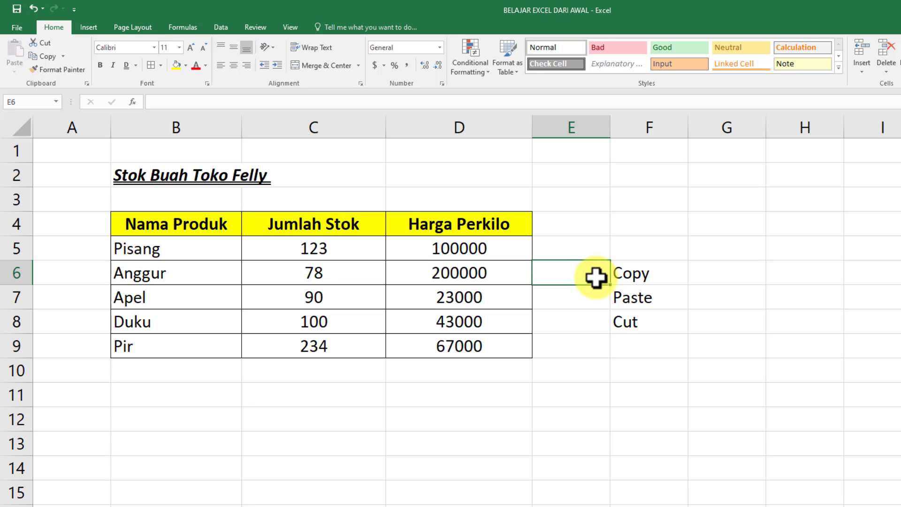
left_click(646, 277)
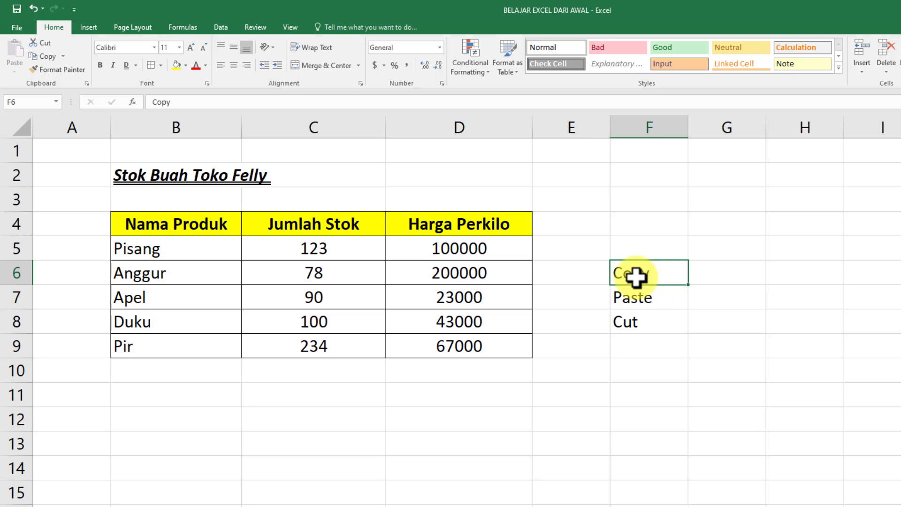
left_click(649, 297)
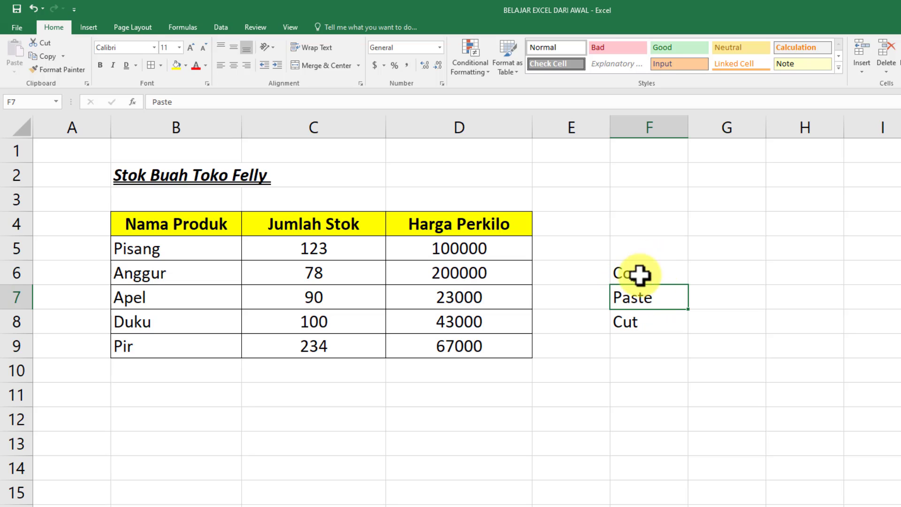
Copy the Pisang price from cell D5 and paste it with its formatting into cell E5
left_click(495, 252)
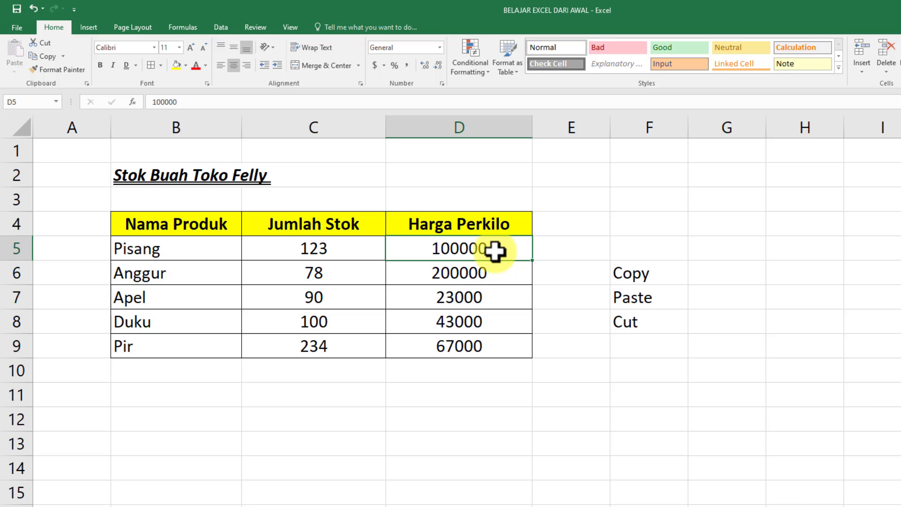
key("ctrl+c")
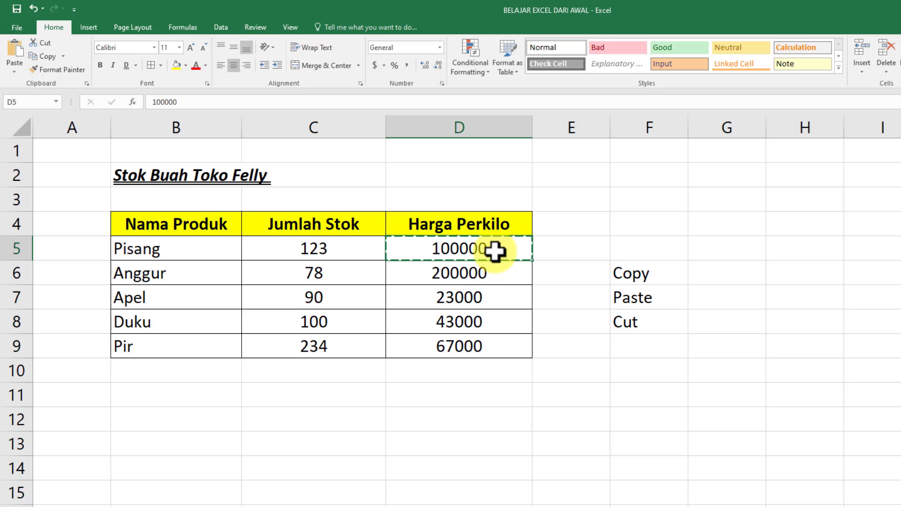
left_click(564, 253)
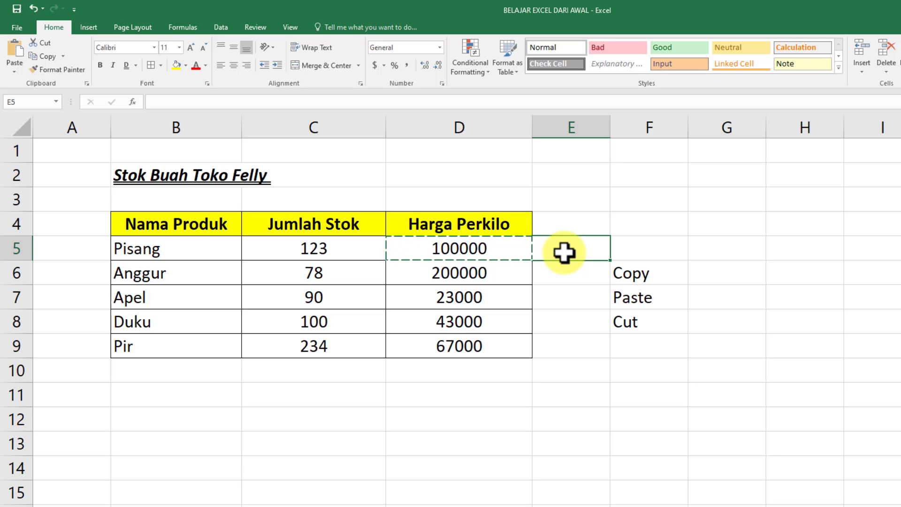
key("ctrl+v")
key("Escape")
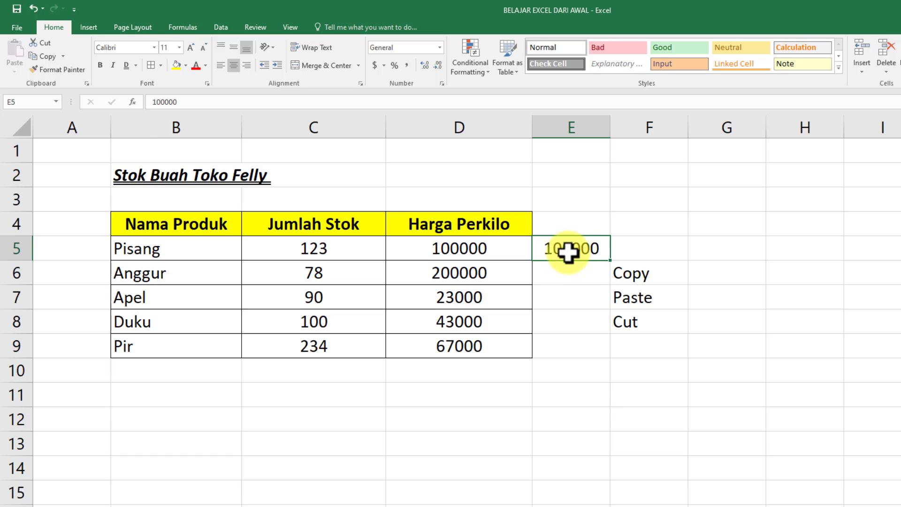
Undo the last paste into cell E5 and cancel the active copy selection
left_click(35, 9)
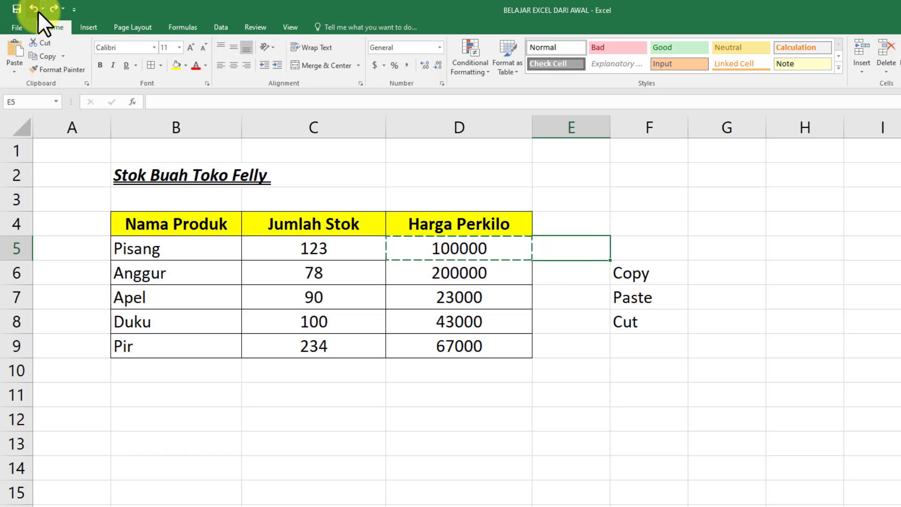
left_click(52, 9)
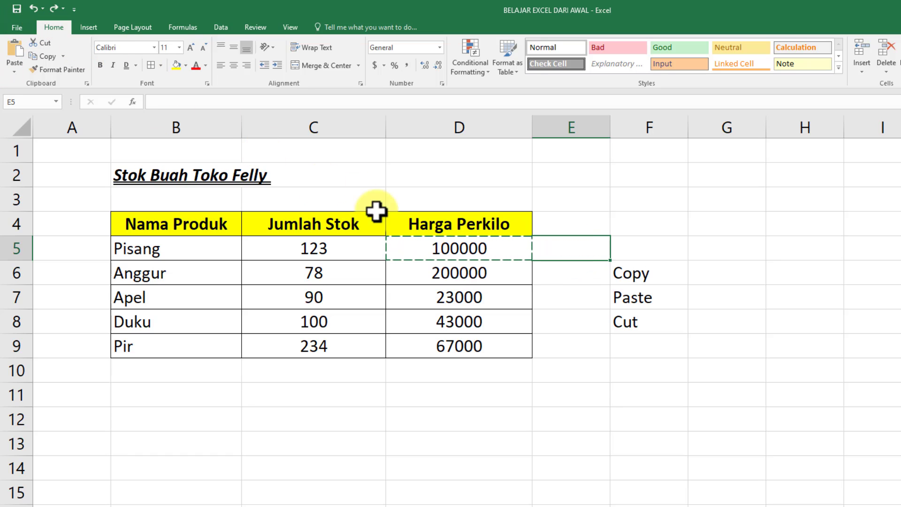
left_click(656, 318)
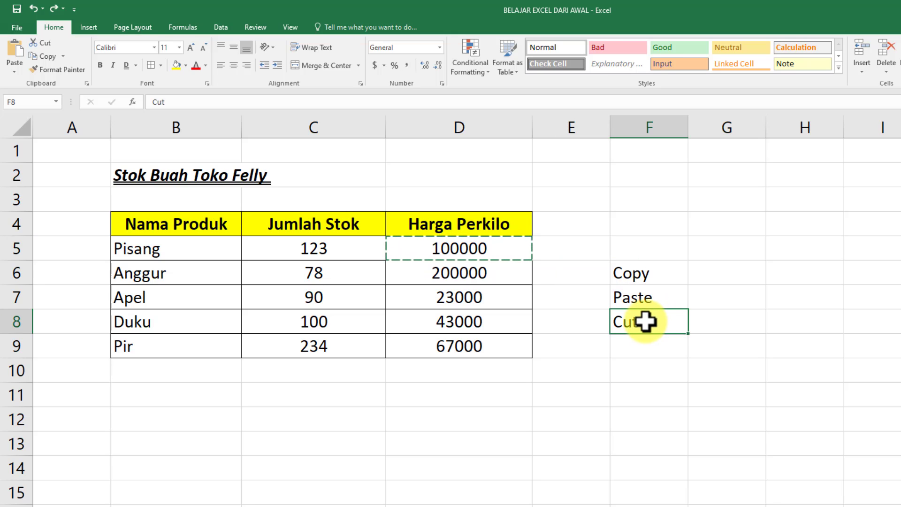
key("Escape")
left_click(648, 352)
left_click(636, 322)
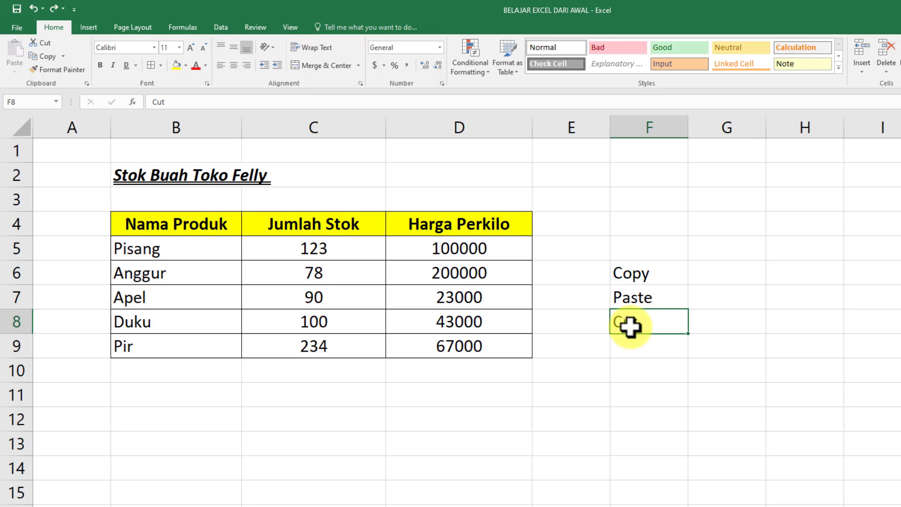
left_click(479, 248)
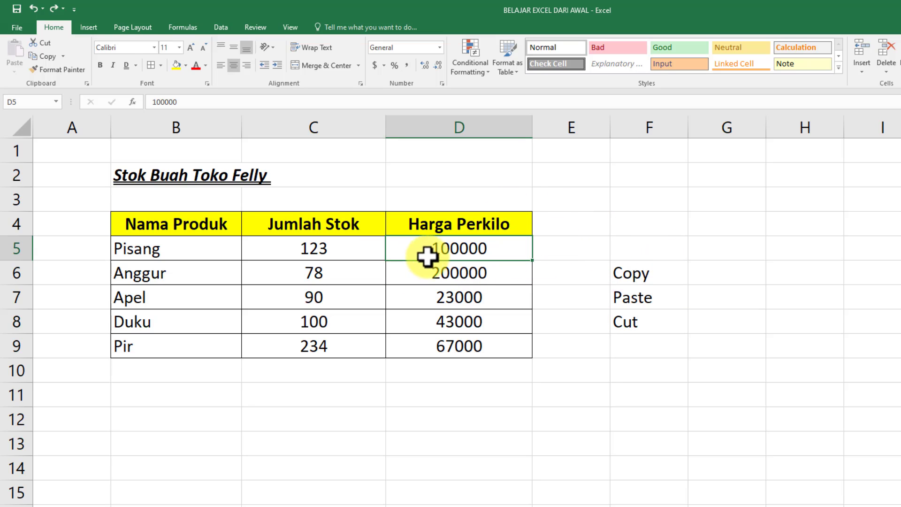
left_click(458, 275)
Cut the Pisang price from cell D5 and paste it into cell E5
left_click(465, 254)
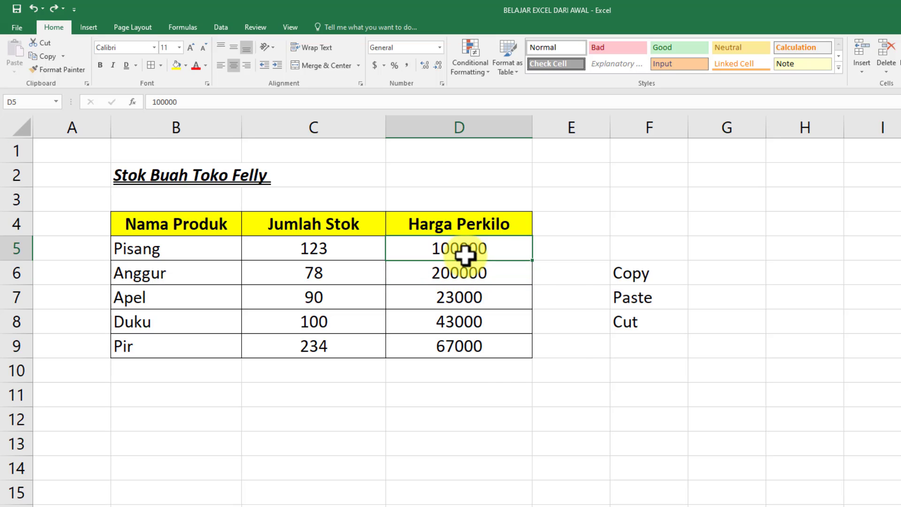
right_click(466, 254)
left_click(491, 272)
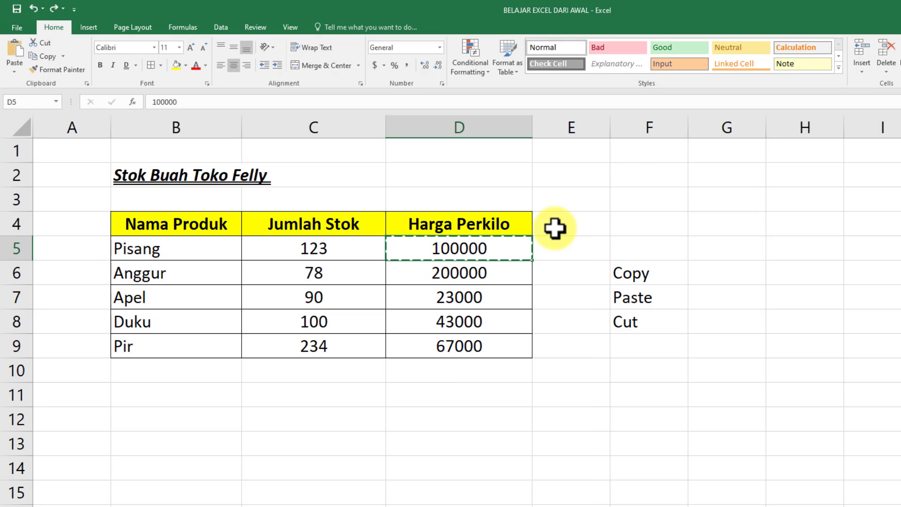
left_click(577, 248)
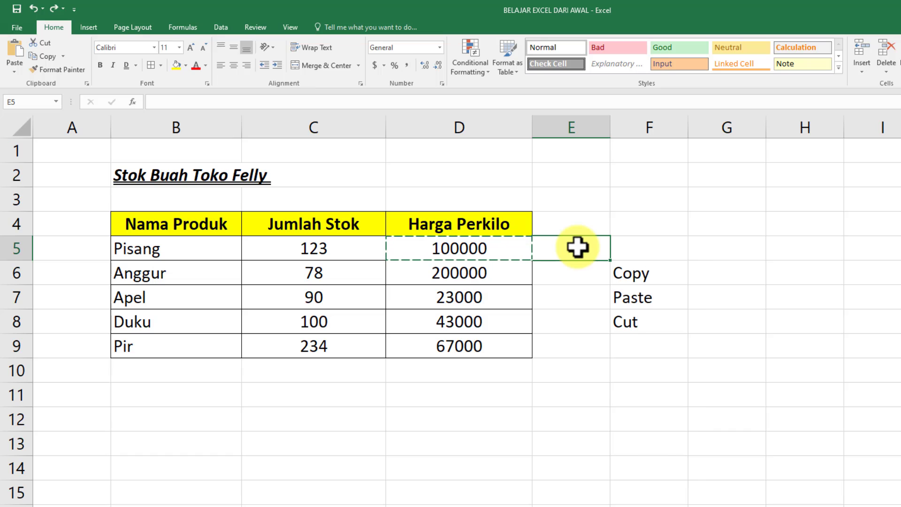
right_click(577, 247)
left_click(606, 297)
left_click(590, 300)
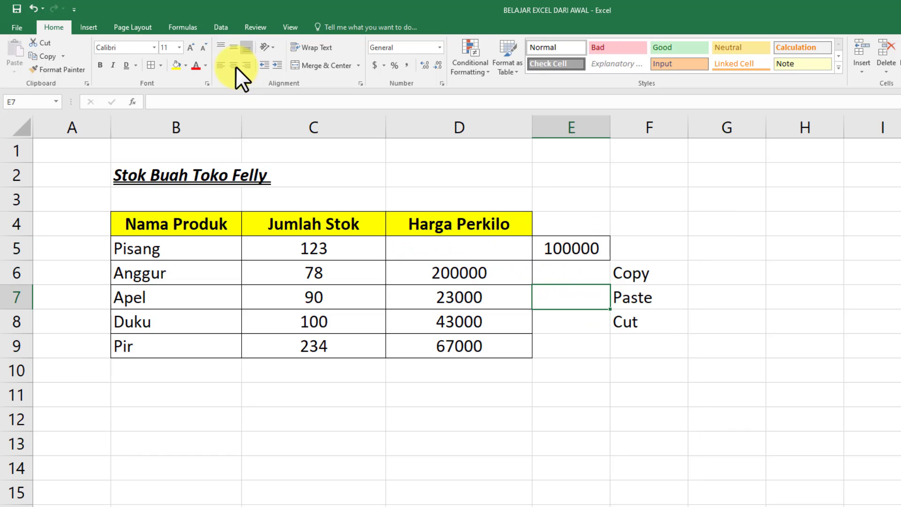
Undo the move of the Pisang price into cell E5 and cancel the active cut selection
left_click(34, 9)
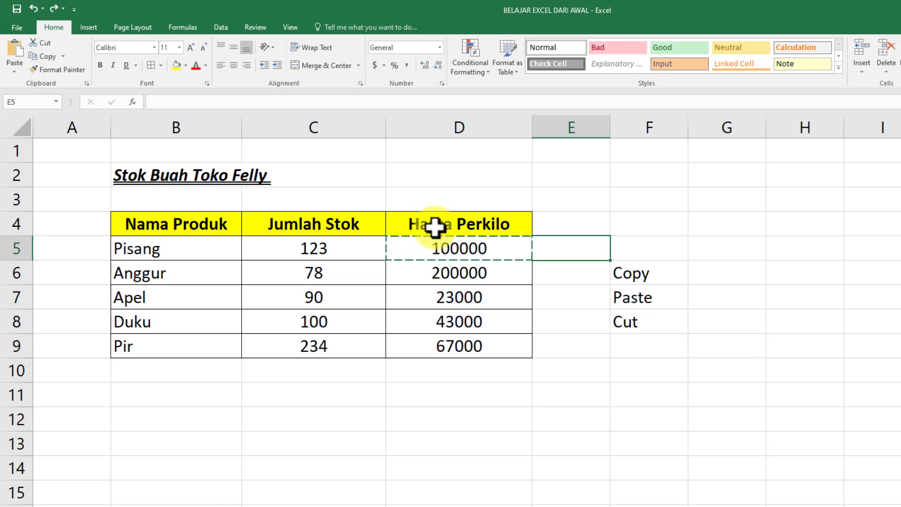
key("Escape")
left_click(524, 295)
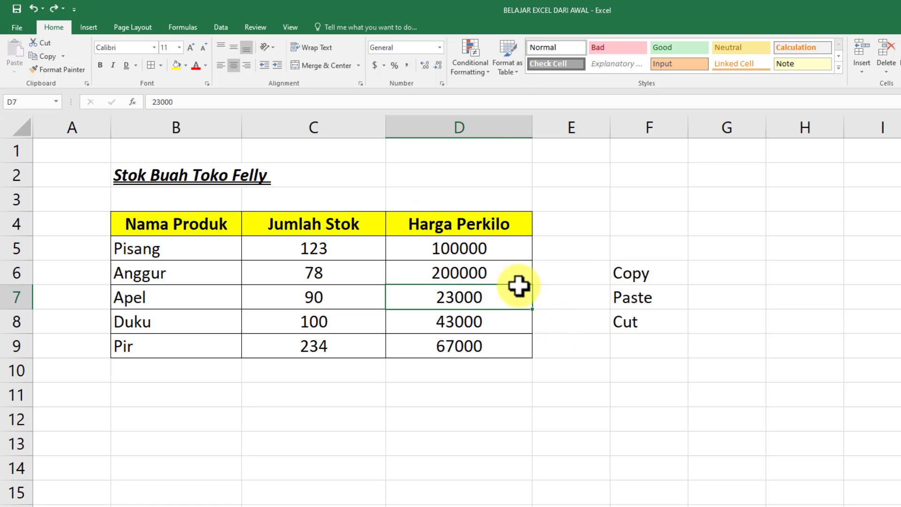
Move the Pisang price from cell D5 to cell E5 again with cut and paste
left_click(498, 250)
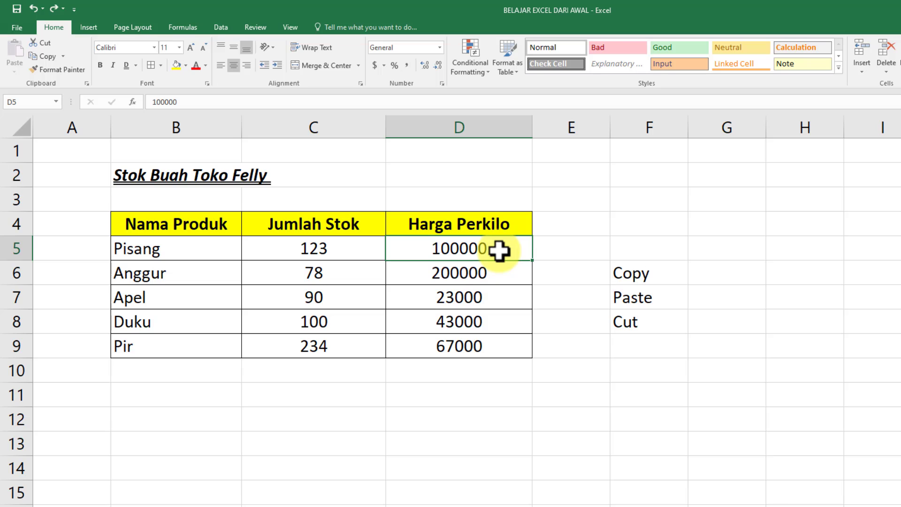
key("ctrl+c")
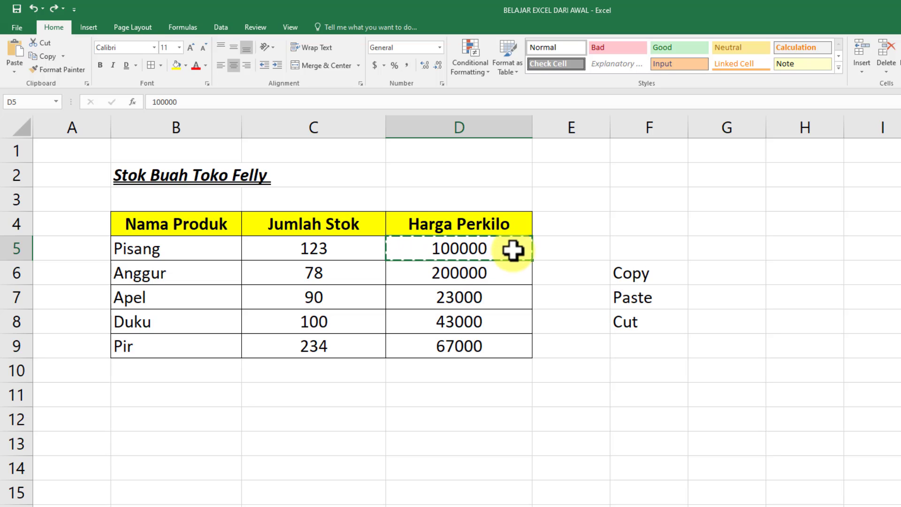
left_click(557, 252)
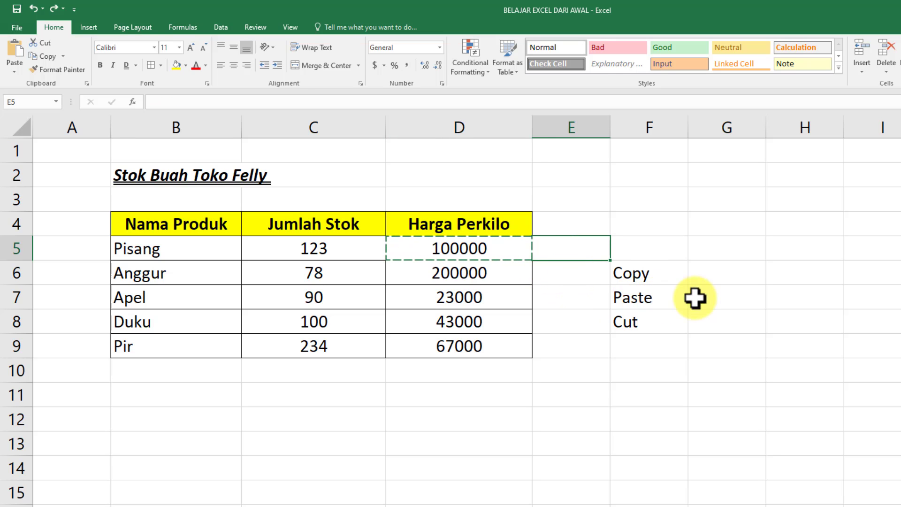
key("ctrl+v")
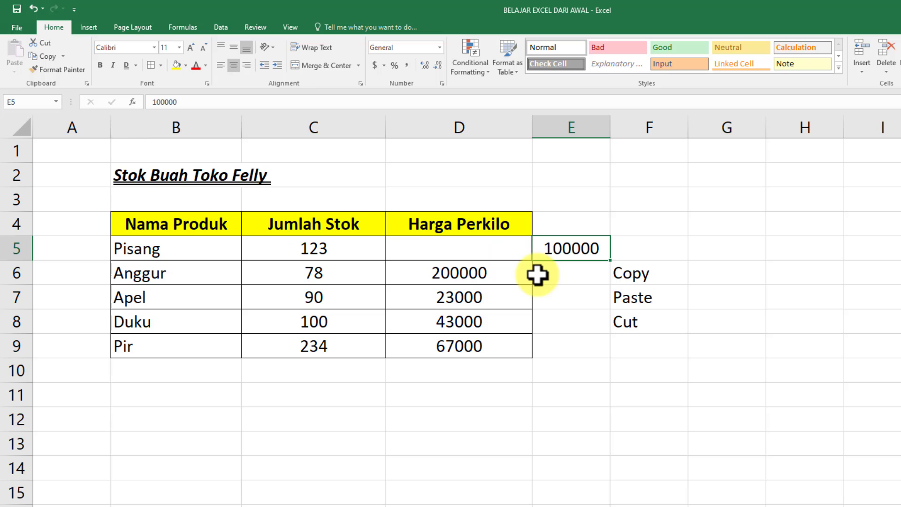
left_click(556, 315)
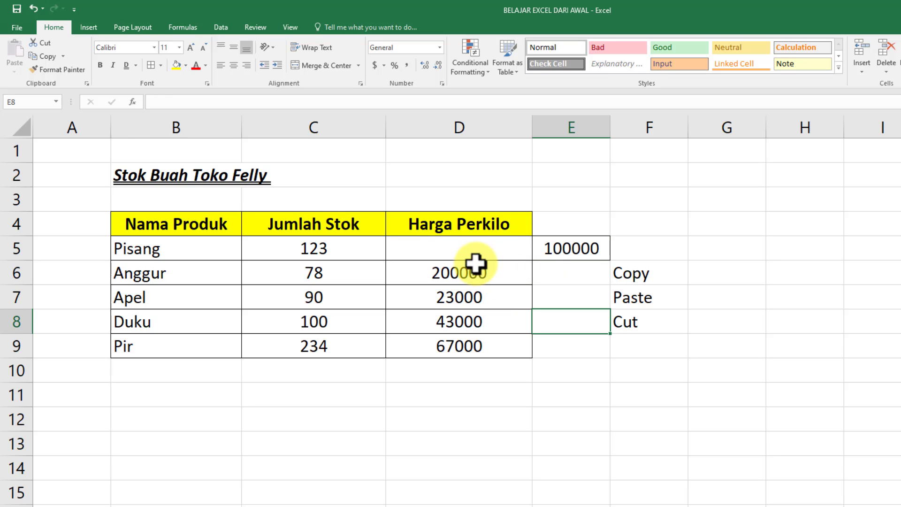
Undo the repeated move of the Pisang price and select the Copy label in cell F6
left_click(34, 7)
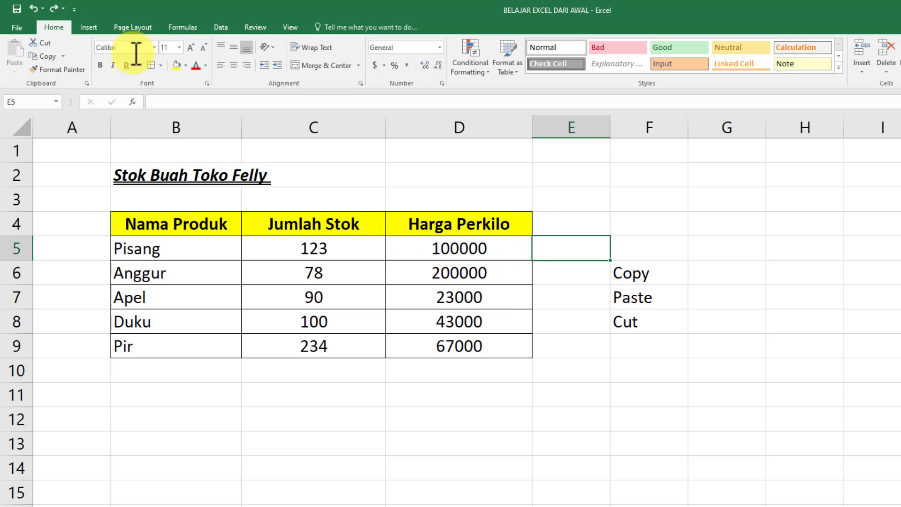
left_click(658, 274)
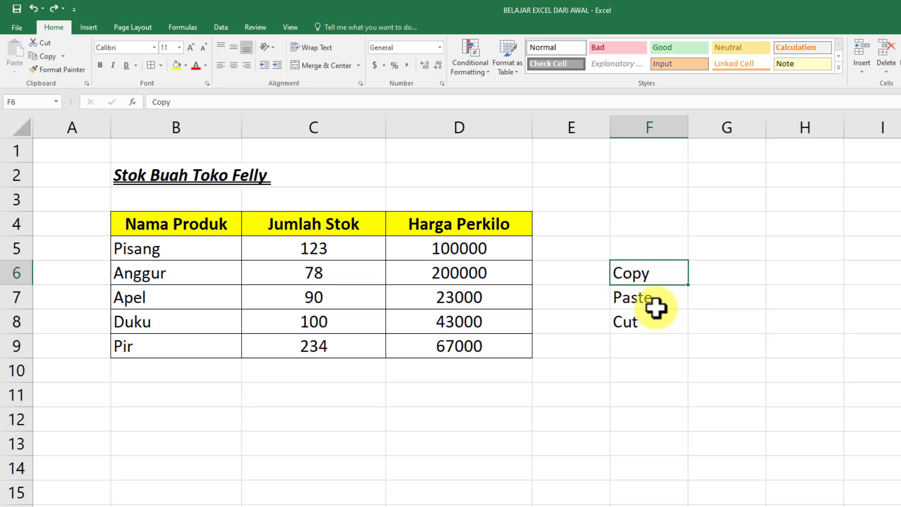